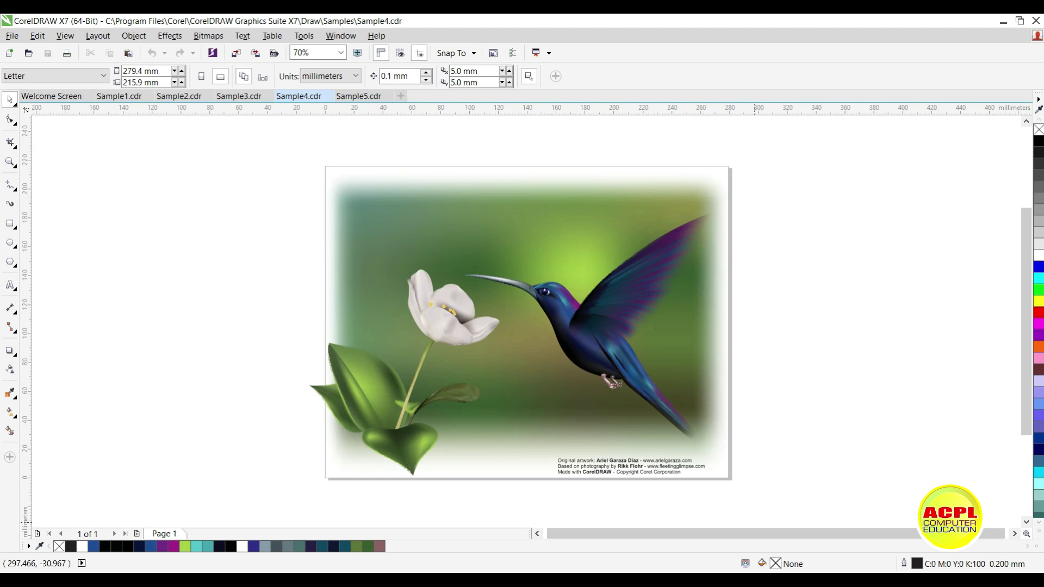
Step: Examine the hummingbird, bicycle frame and car artwork up close in Sample4.cdr, Sample3.cdr and Sample2.cdr
scroll(539, 304, "up", 2)
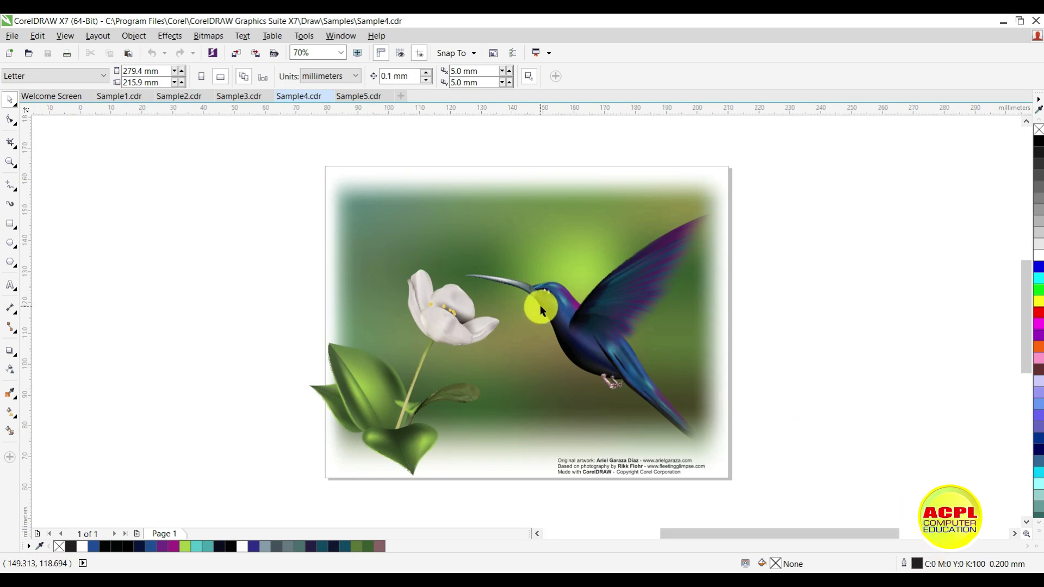
scroll(540, 305, "up", 2)
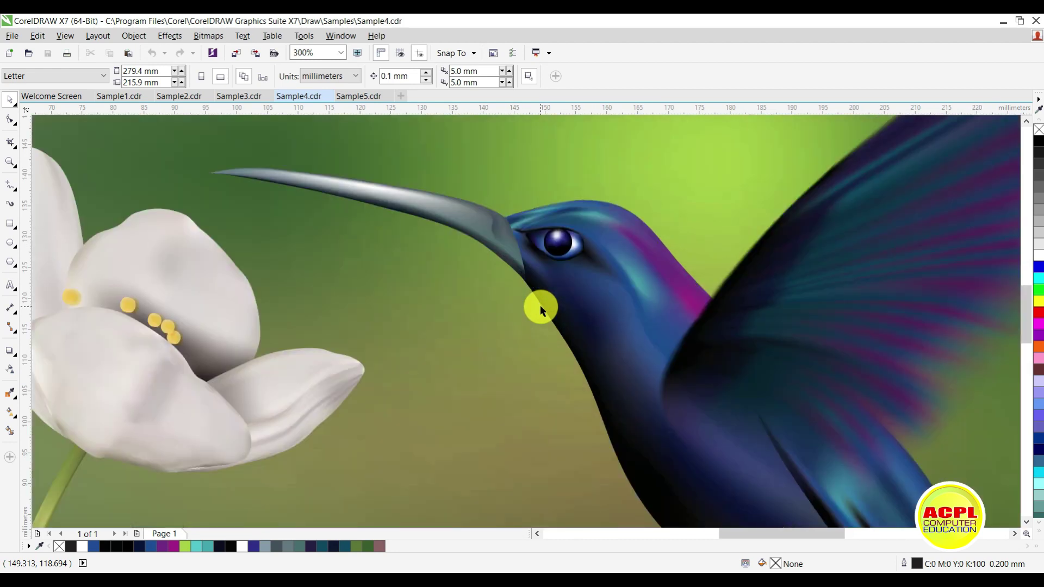
scroll(539, 305, "down", 4)
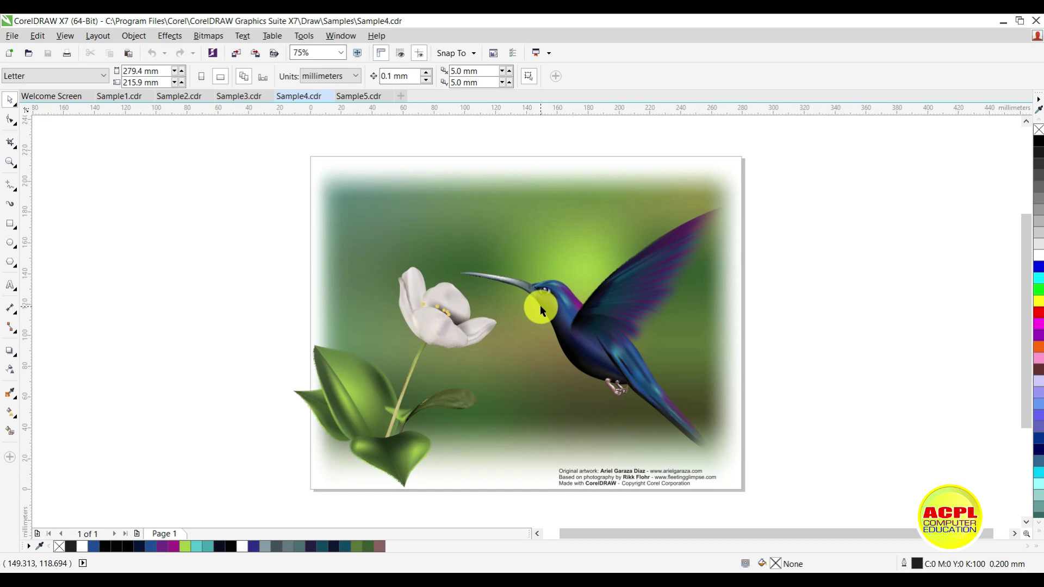
key("ctrl+Tab")
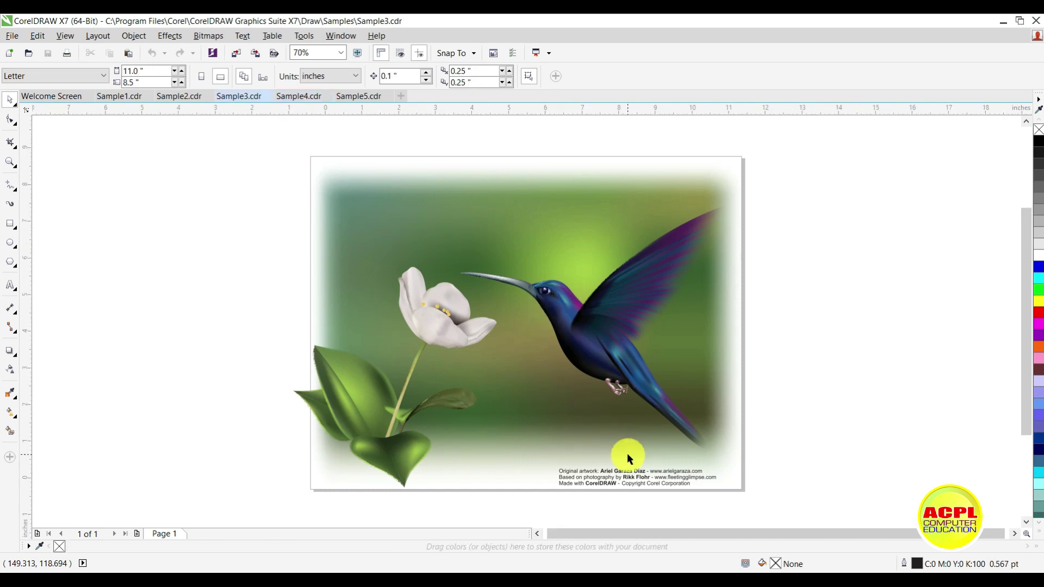
scroll(548, 335, "up", 2)
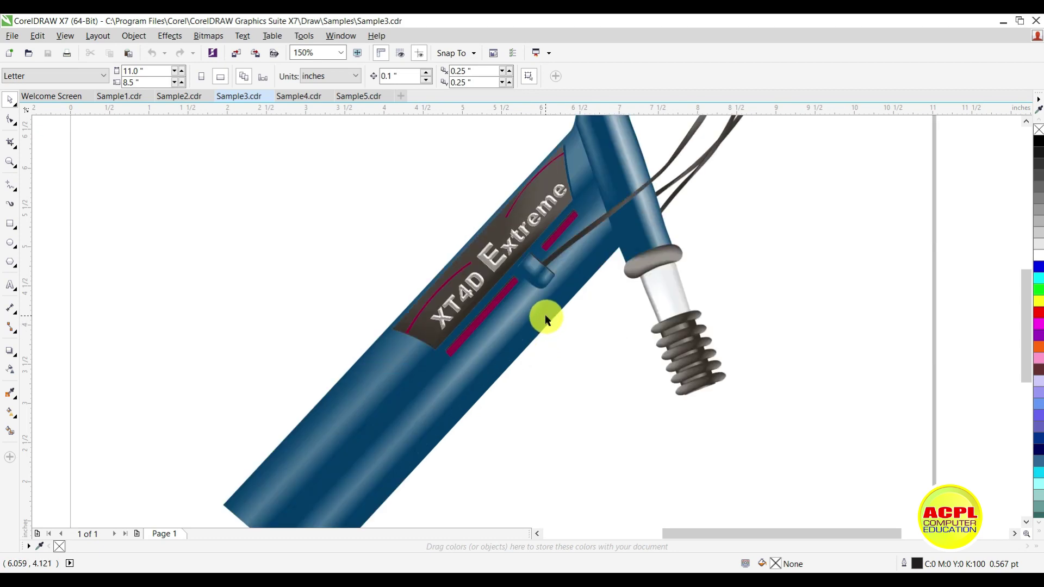
key("ctrl+Tab")
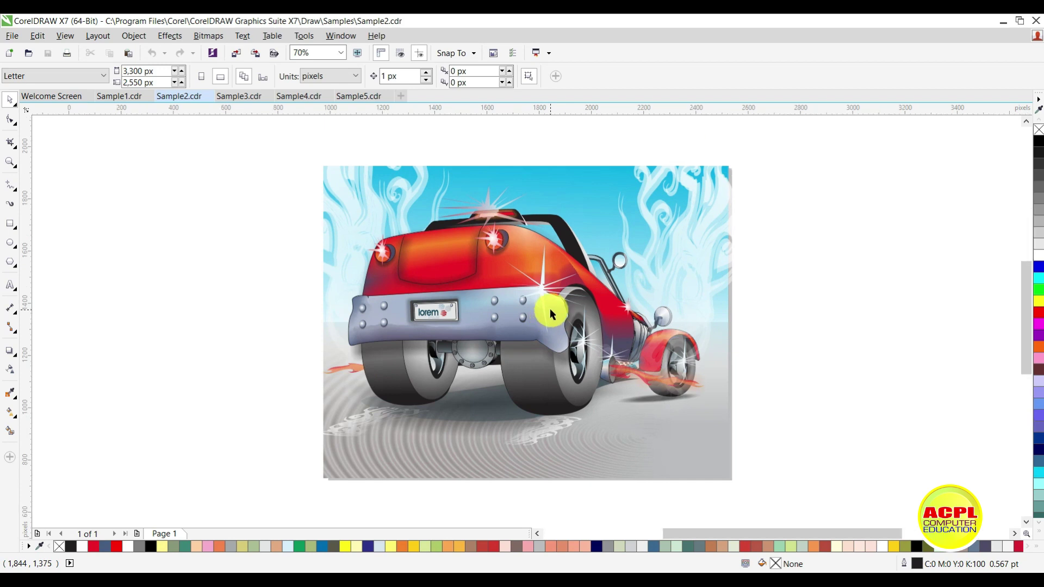
scroll(549, 308, "up", 2)
scroll(554, 317, "down", 2)
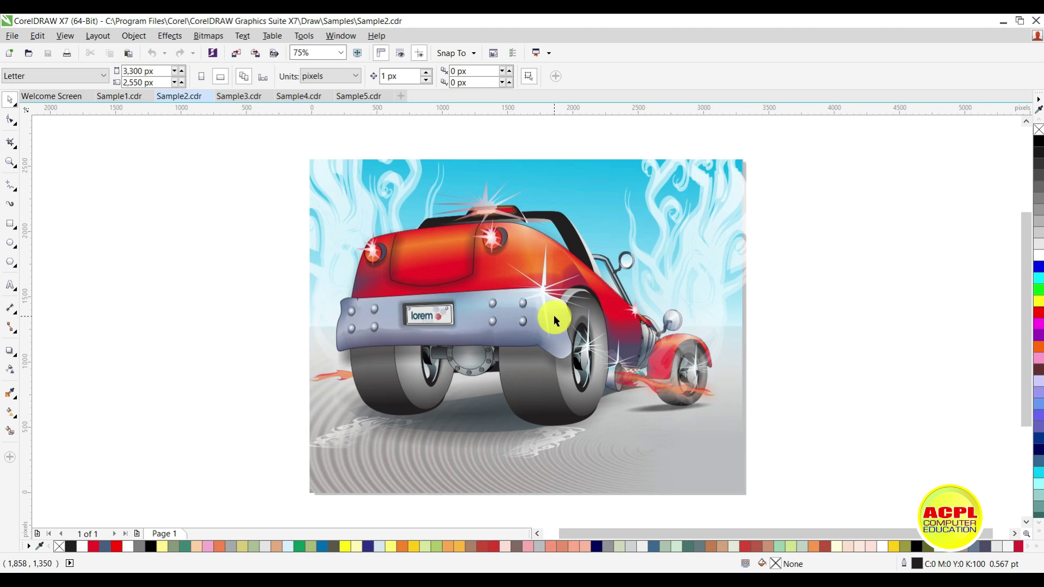
Step: Examine the flowing multicolour wave artwork in Sample5.cdr up close and at full page
key("ctrl+Tab")
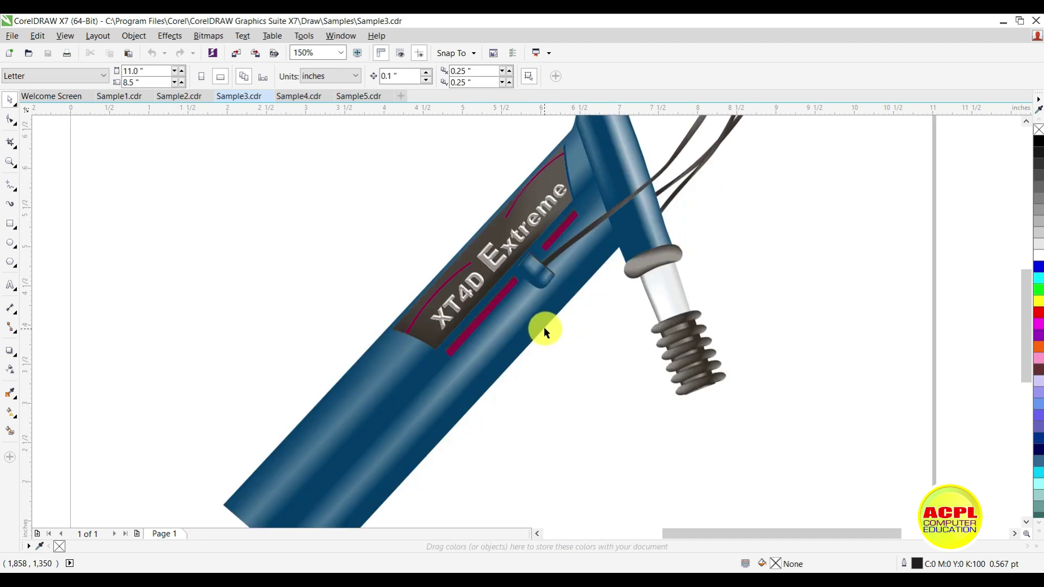
key("ctrl+Tab")
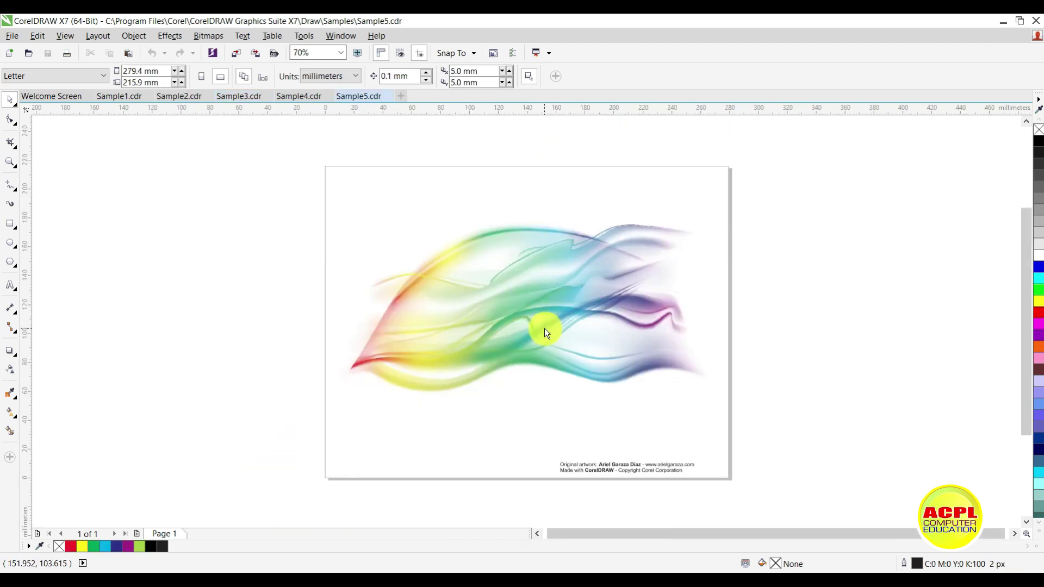
scroll(556, 292, "up", 4)
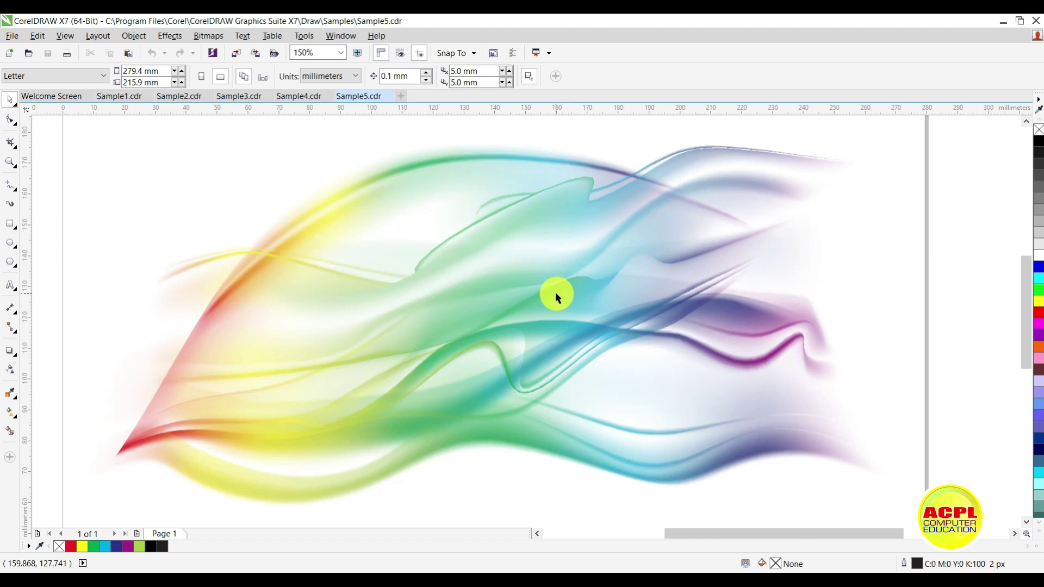
scroll(555, 292, "down", 4)
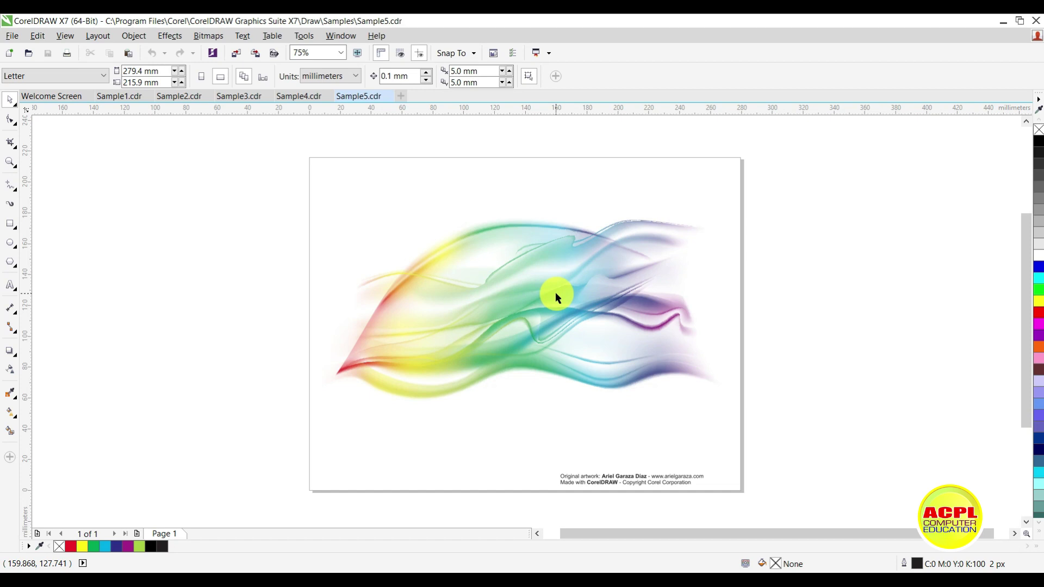
key("ctrl+Tab")
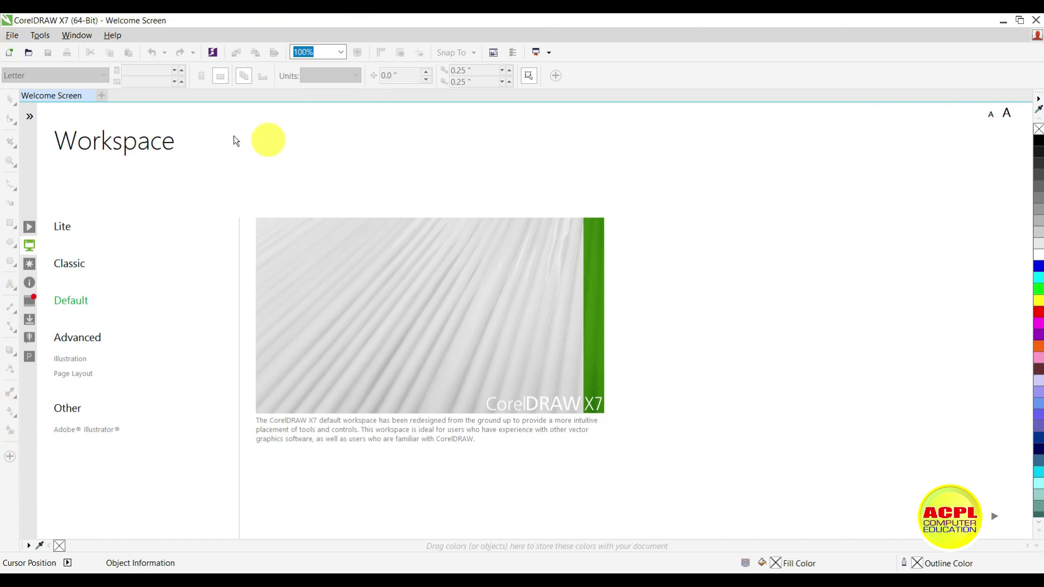
Step: Create a new portrait Letter document with the CorelDRAW default preset, CMYK colour mode and 300 dpi resolution
left_click(16, 36)
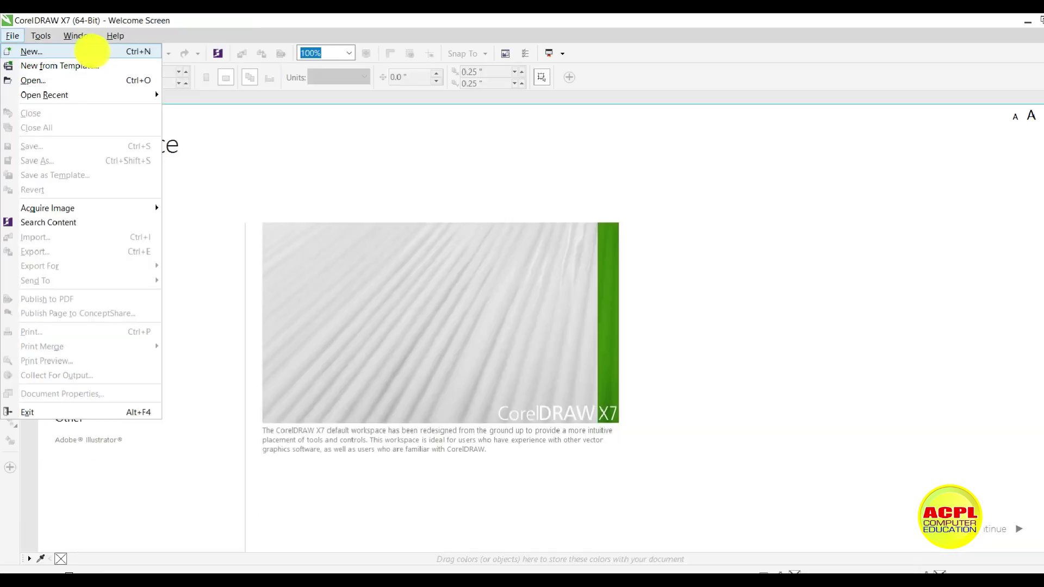
left_click(131, 86)
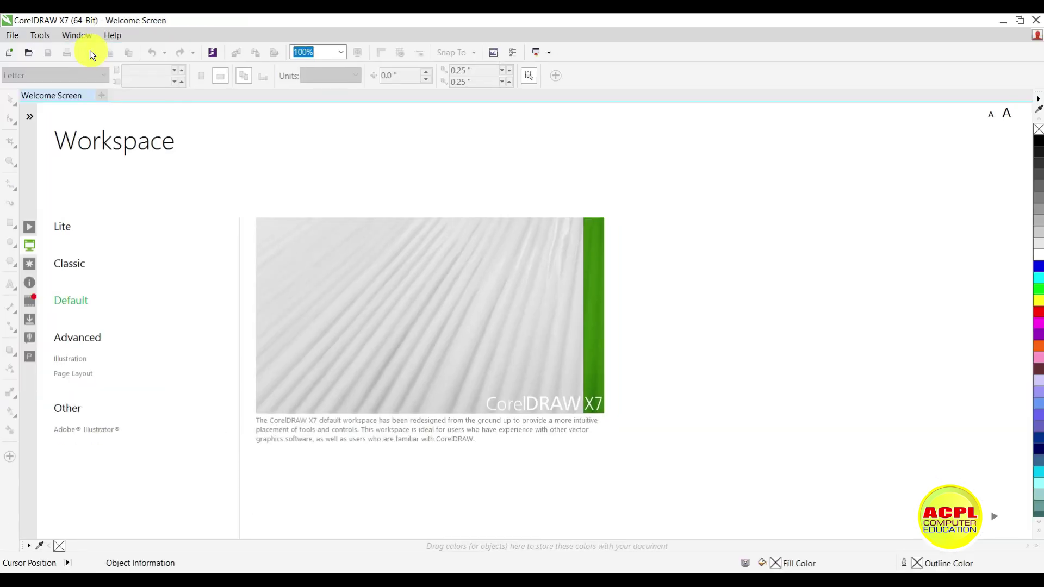
left_click(16, 38)
left_click(28, 50)
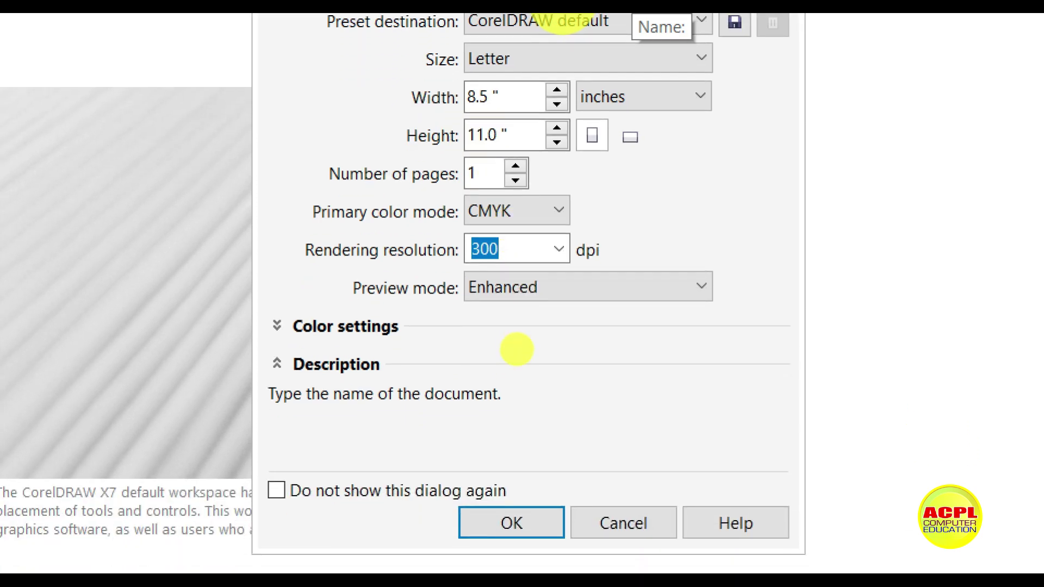
left_click(514, 435)
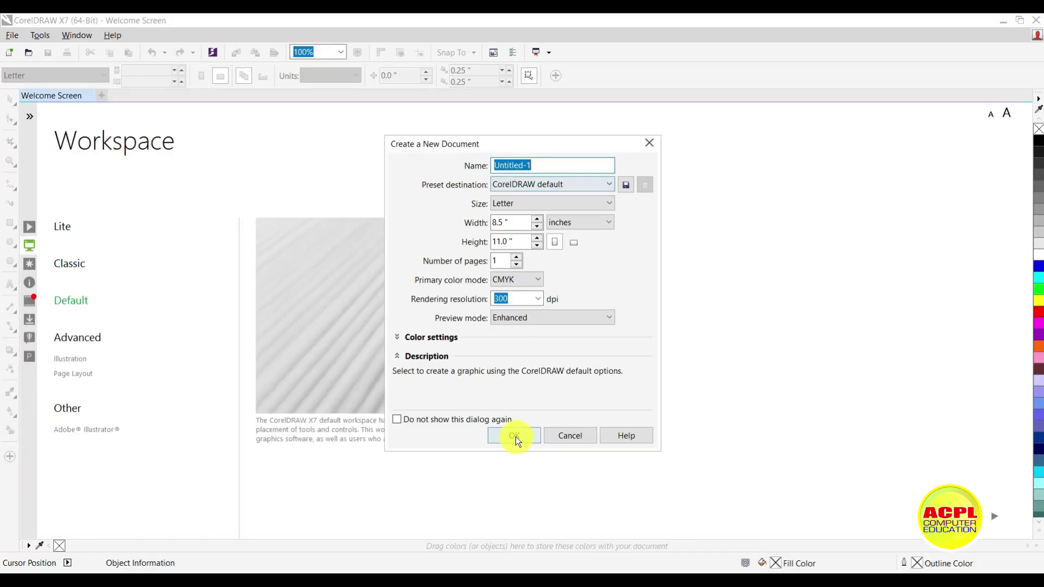
left_click(514, 433)
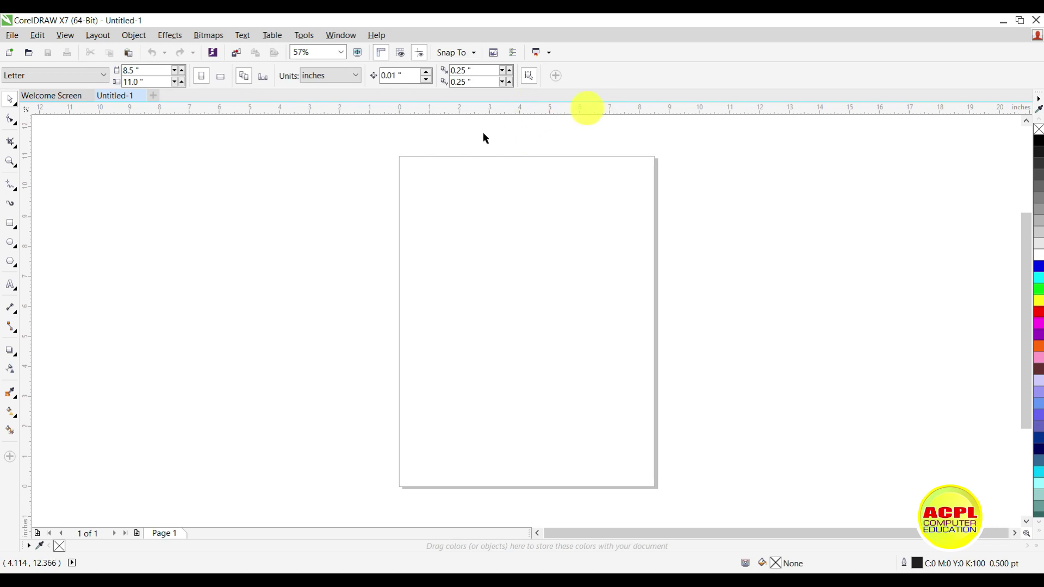
Step: Undock the RGB palette so it floats beside the page and dock it back in its original place
left_click(18, 192)
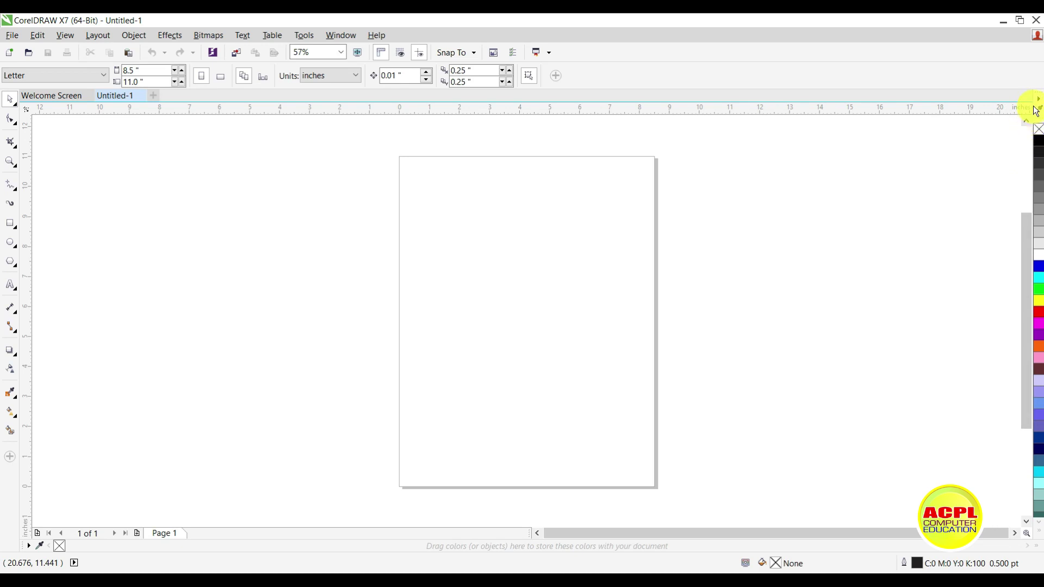
left_click_drag(1038, 92, 761, 175)
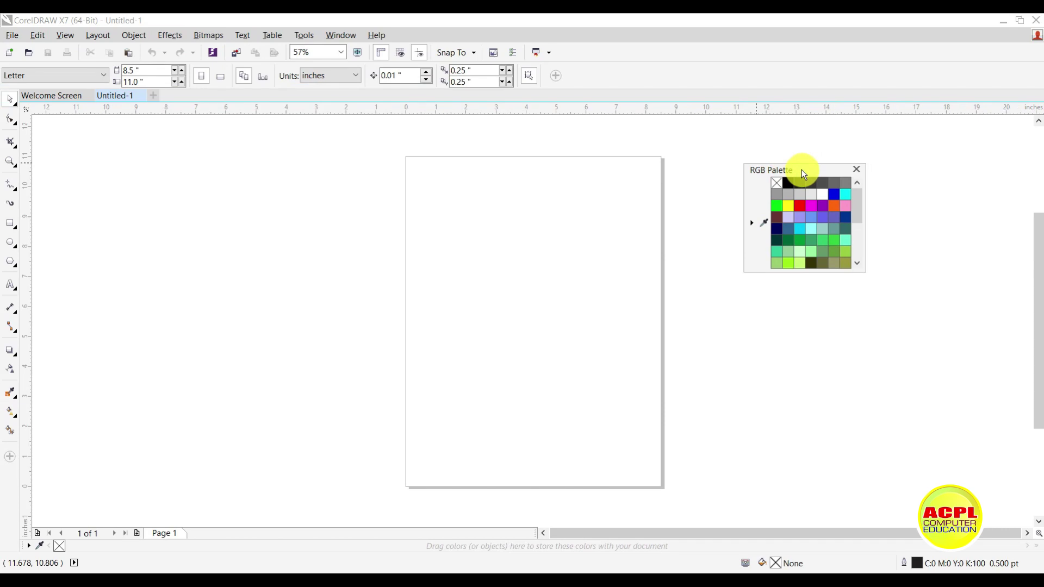
left_click_drag(803, 173, 1039, 169)
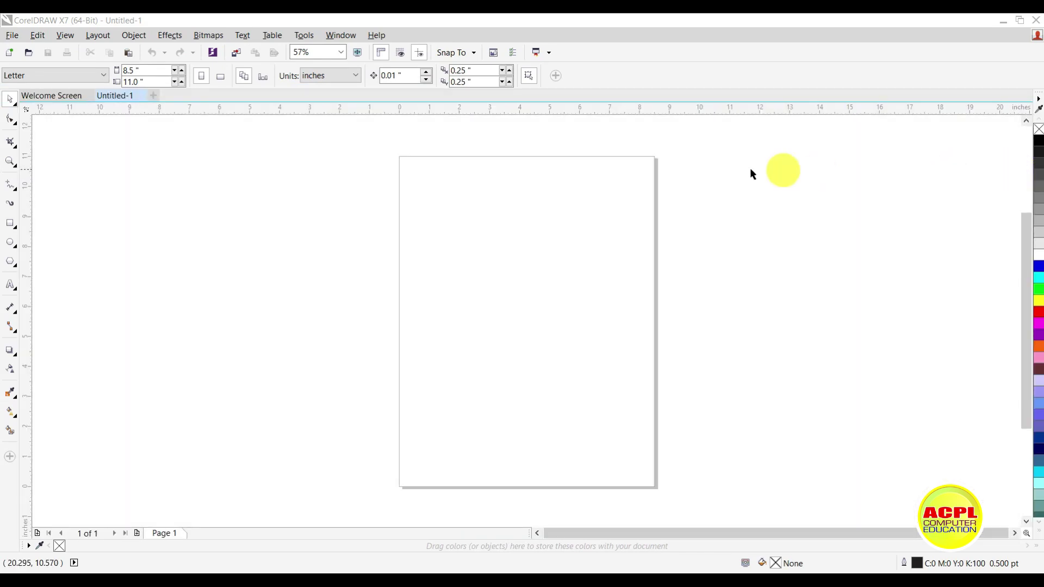
Step: Show the CMYK palette and place it floating beside the page
left_click(337, 33)
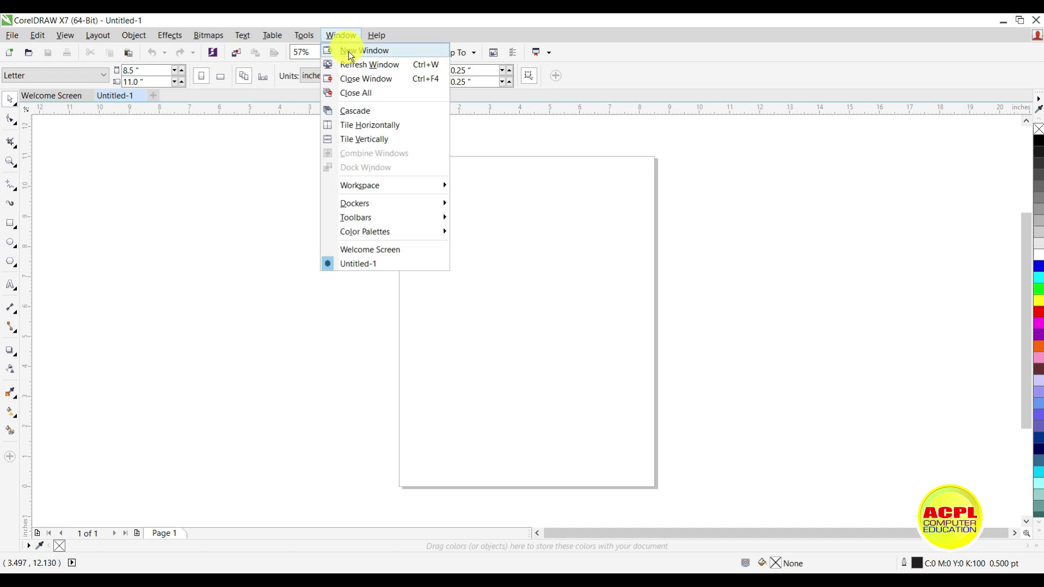
mouse_move(392, 218)
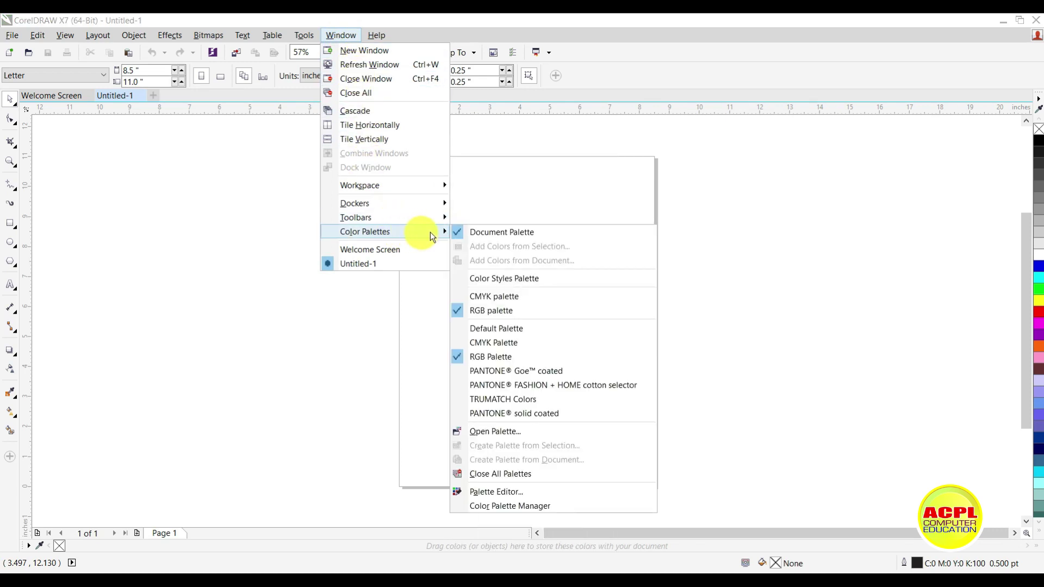
left_click(495, 295)
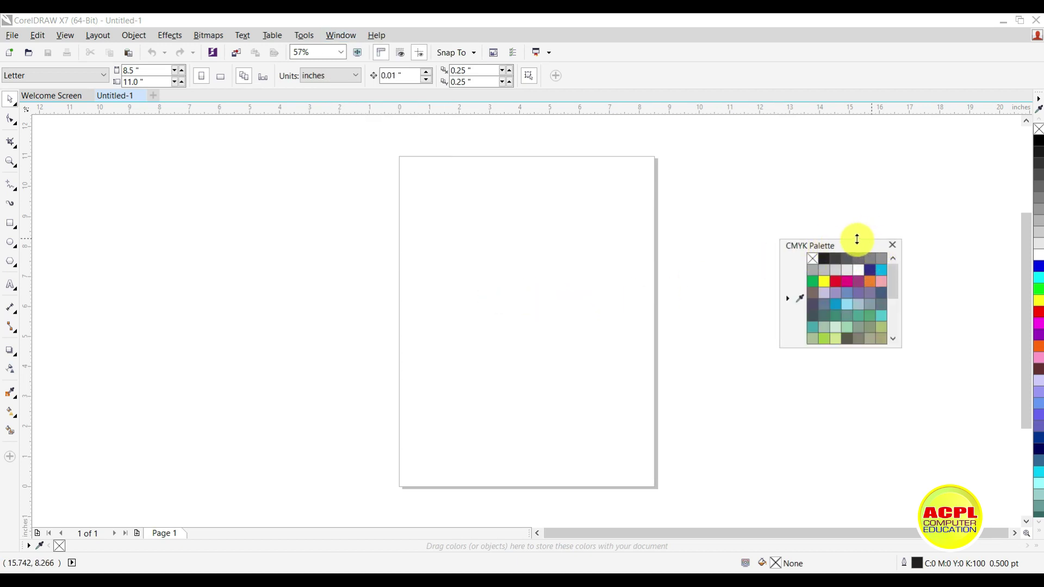
left_click_drag(844, 244, 800, 228)
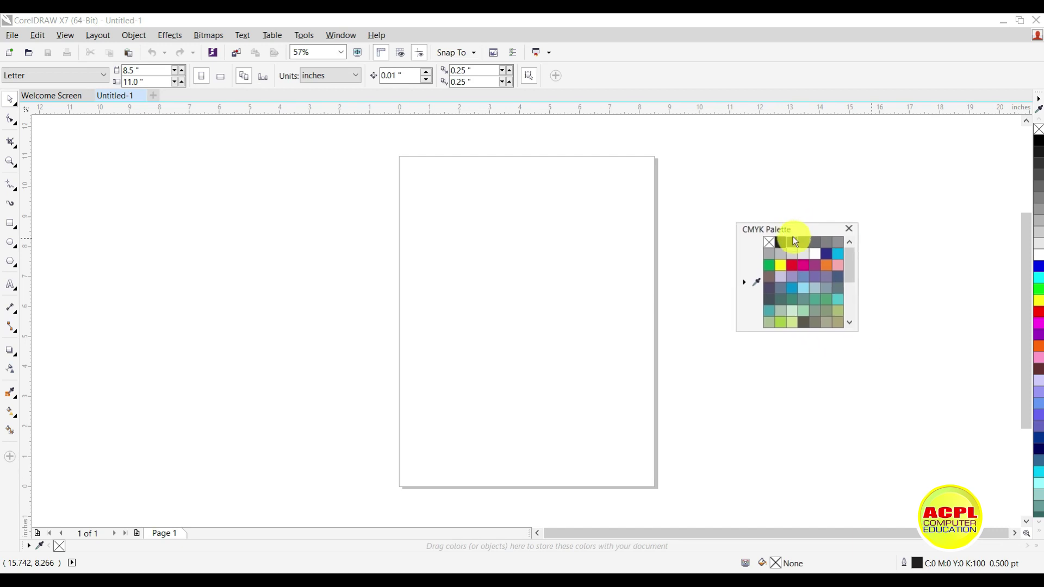
mouse_move(792, 237)
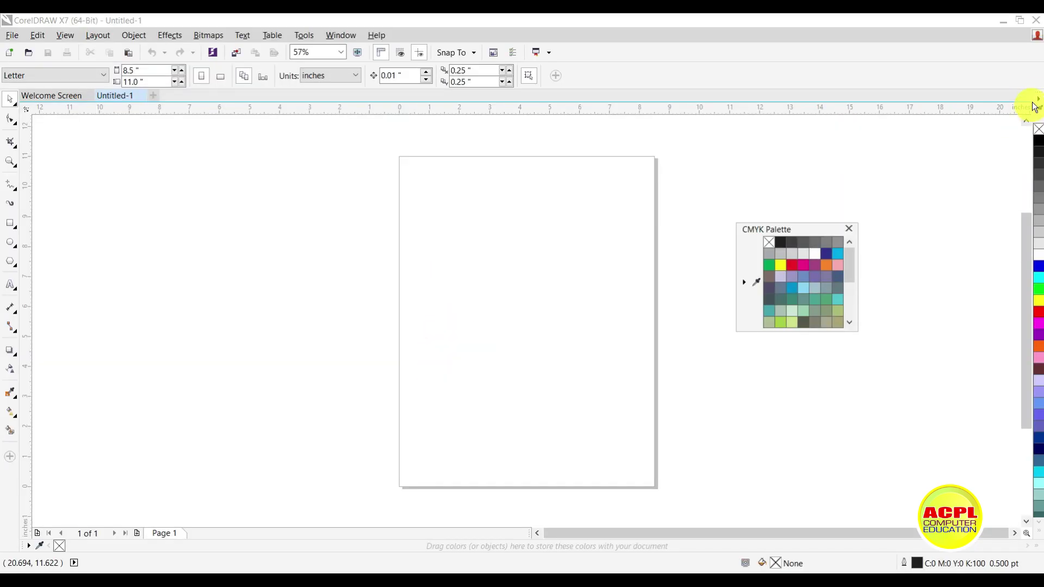
Step: Float the RGB palette alongside the CMYK palette, closing the CMYK palette and docking the RGB palette back
left_click(1038, 99)
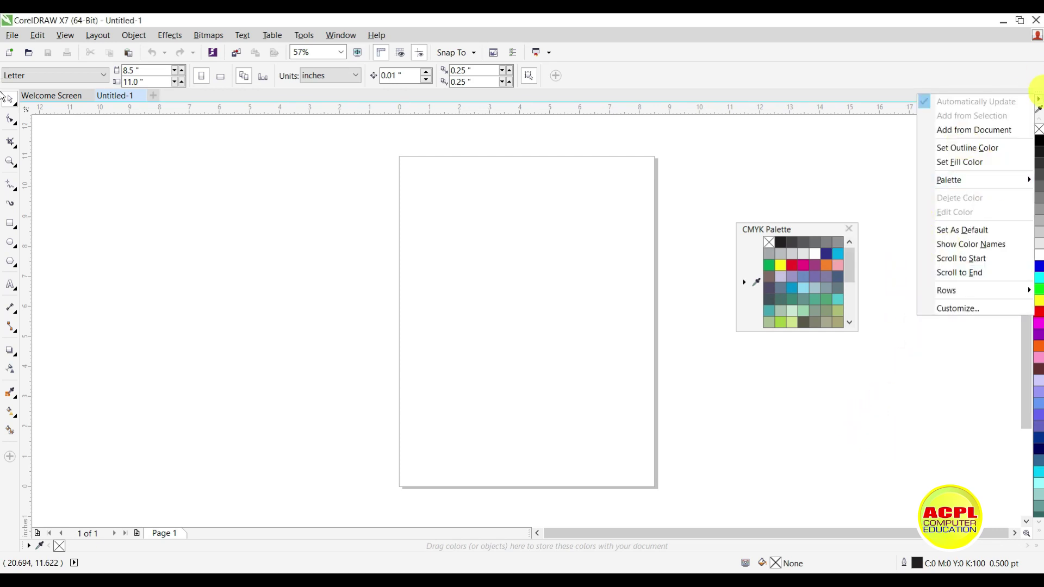
left_click_drag(1038, 99, 914, 192)
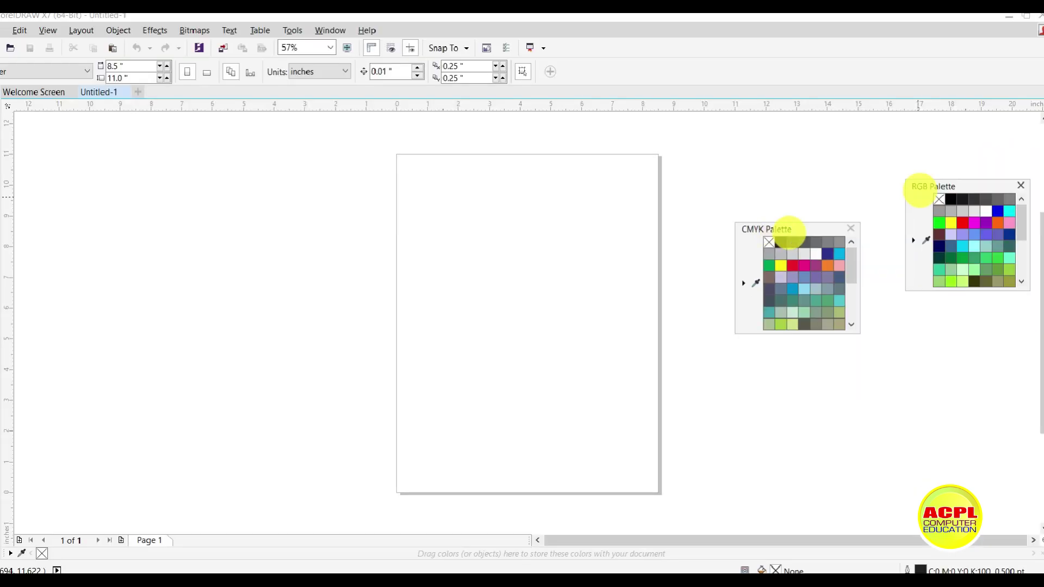
left_click(848, 228)
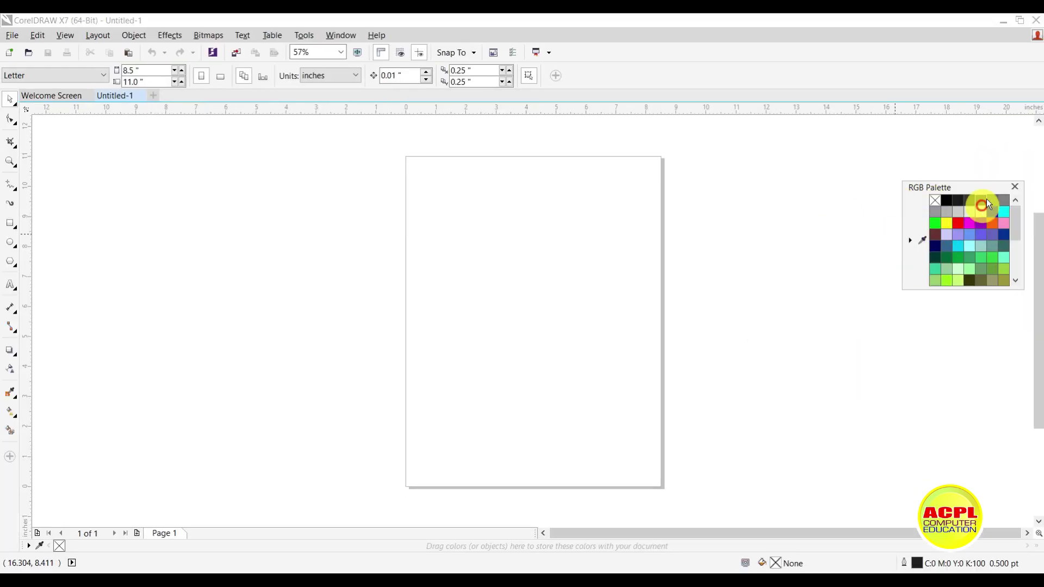
mouse_move(965, 193)
left_mouse_down()
mouse_move(1020, 182)
mouse_move(983, 201)
left_mouse_up()
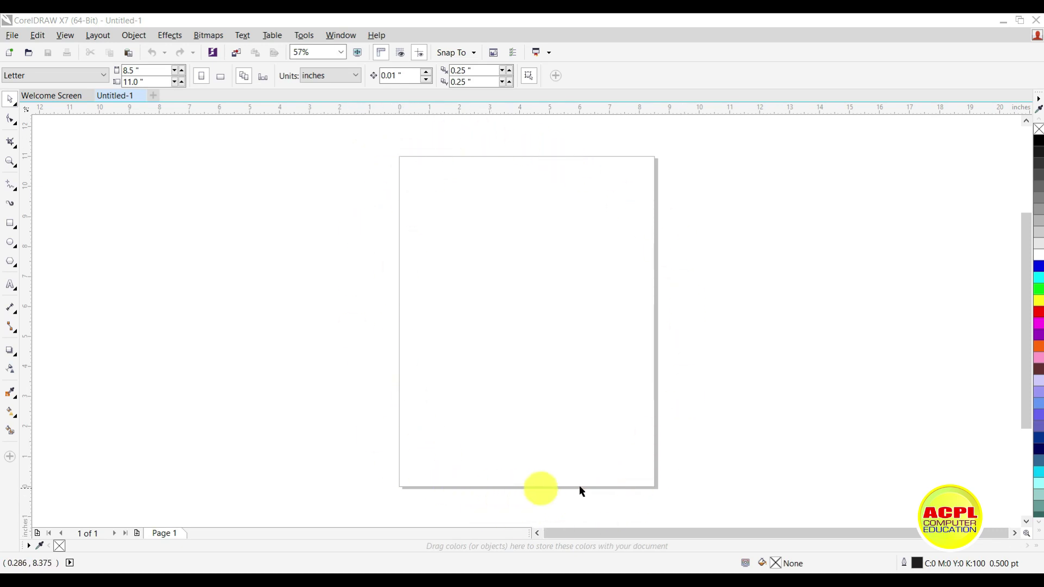
Step: Set the page size to A4 and the drawing units to inches
left_click(97, 74)
left_click(25, 103)
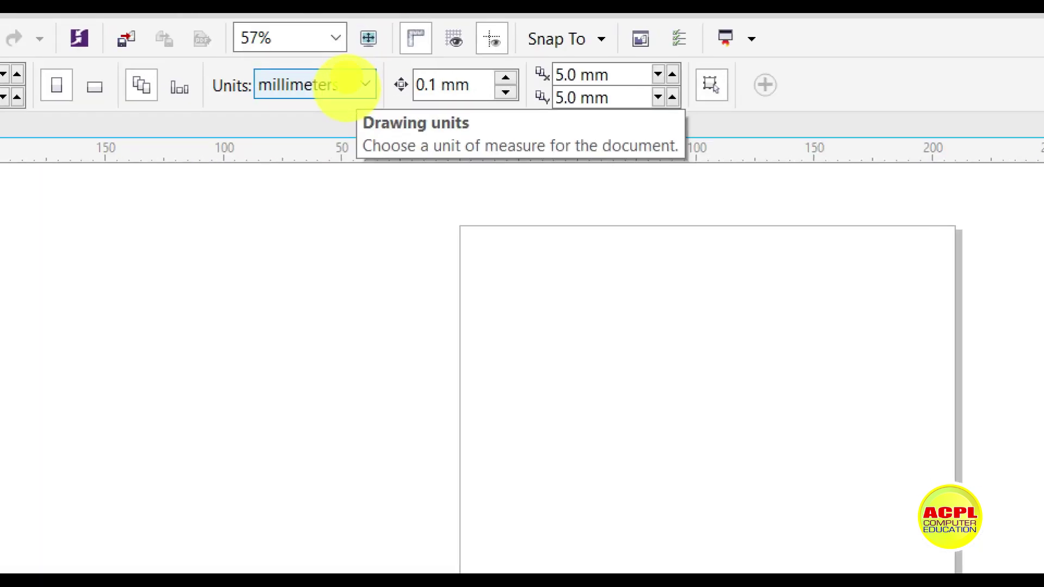
left_click(362, 86)
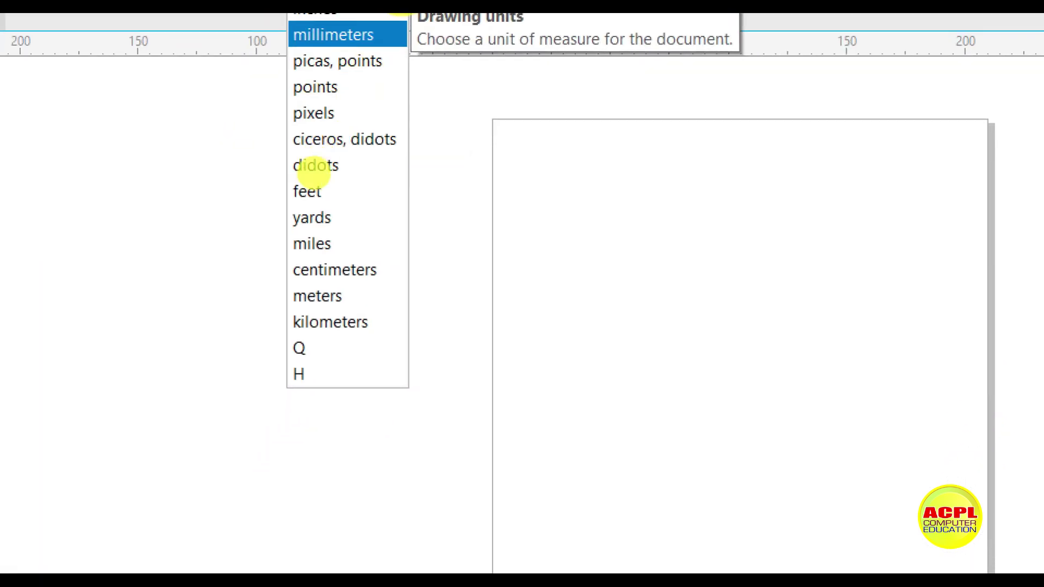
left_click(311, 9)
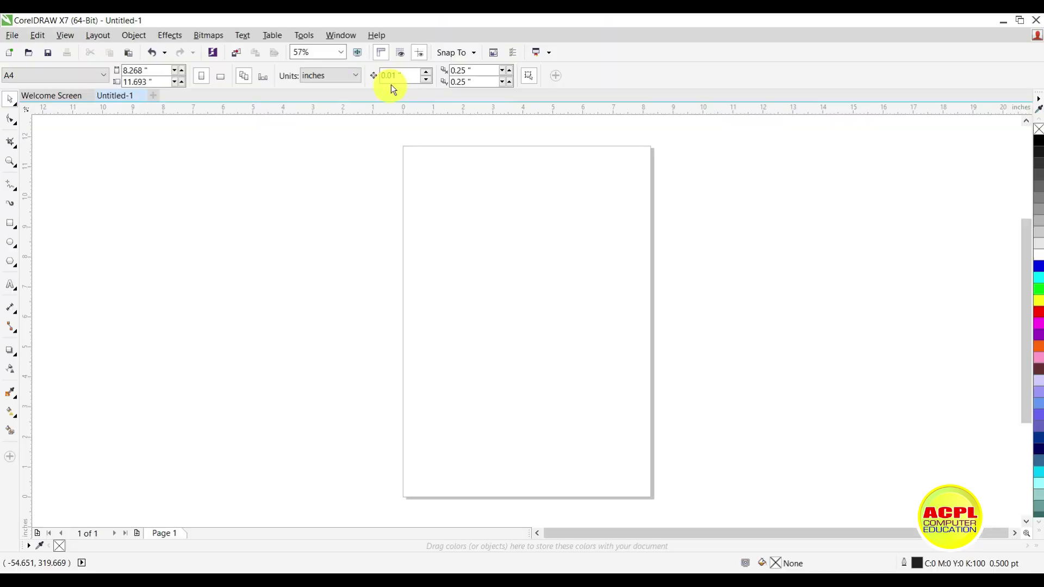
Step: Draw a rectangle about 1.47 by 1.14 inches in the upper left part of the page and nudge it down
left_click(399, 73)
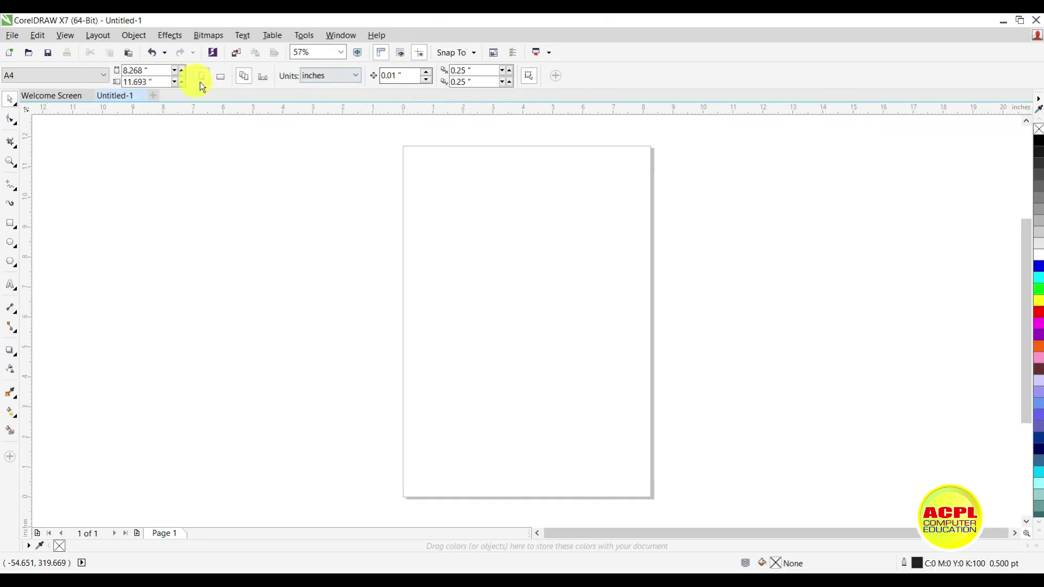
left_click(13, 220)
left_click_drag(446, 236, 490, 270)
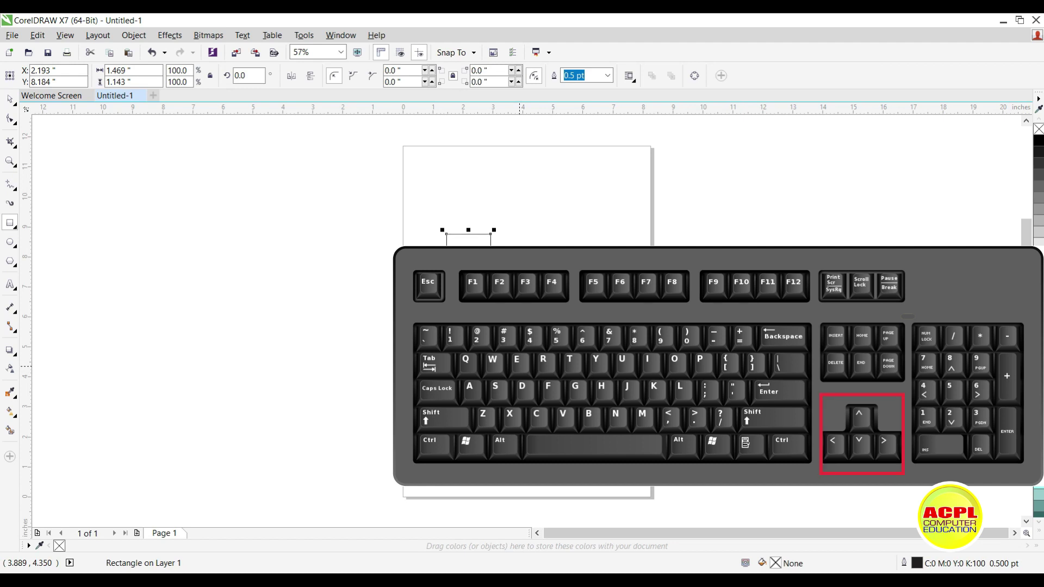
key("Down")
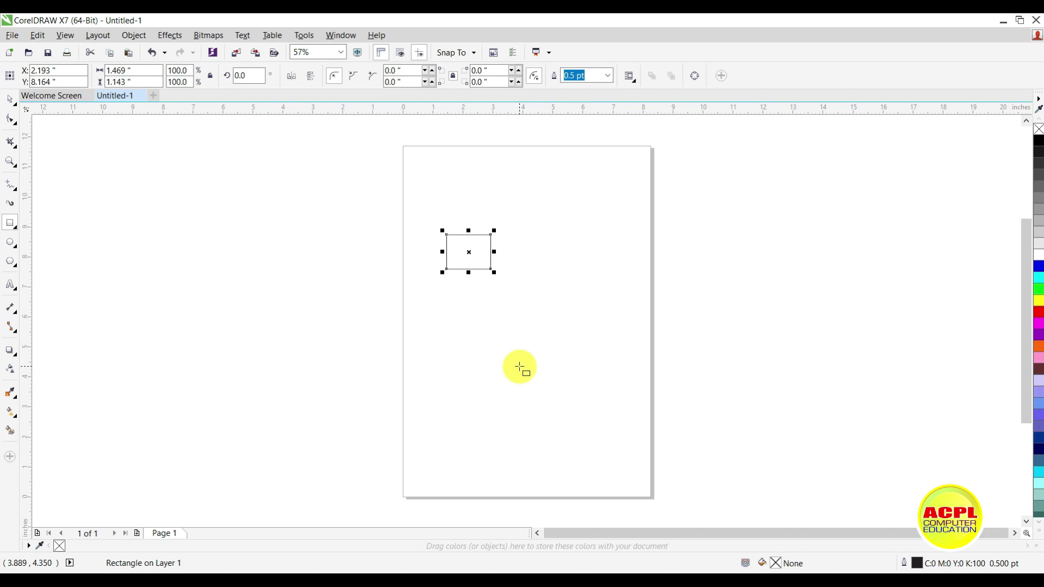
Step: Deselect the rectangle and set the document's nudge distance to 1 inch
left_click(10, 99)
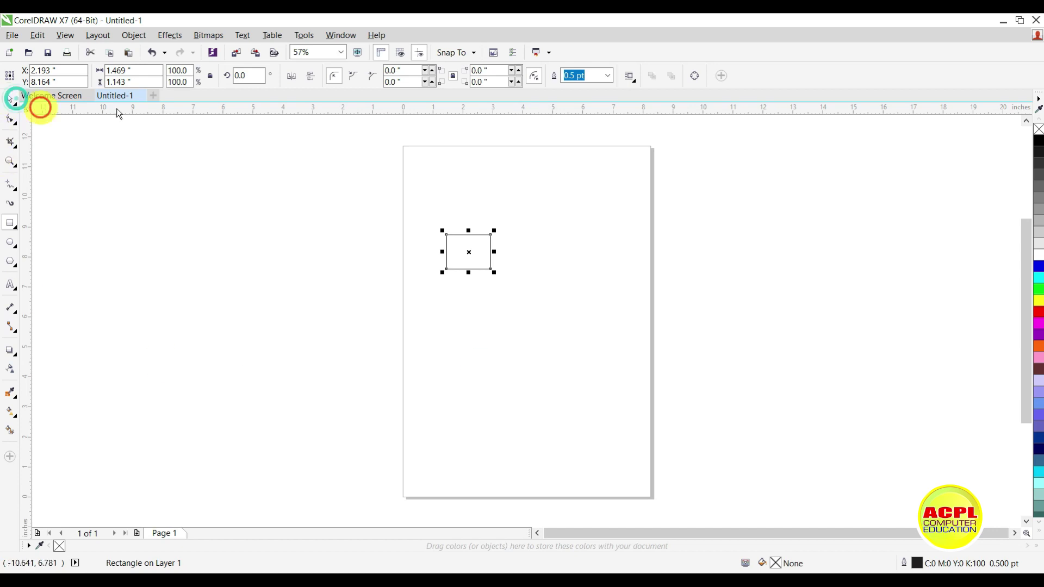
left_click(433, 145)
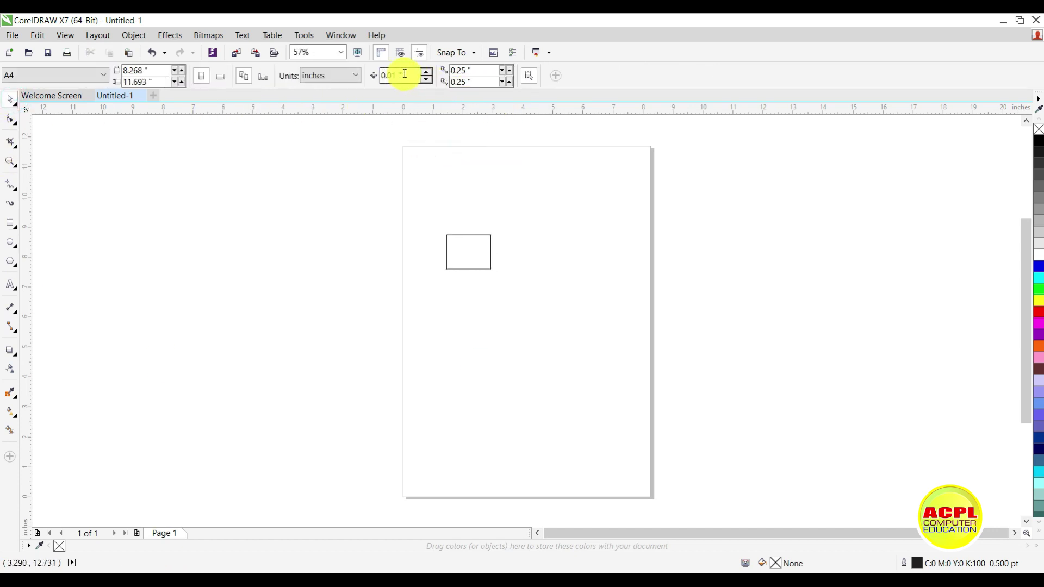
double_click(407, 73)
type("1")
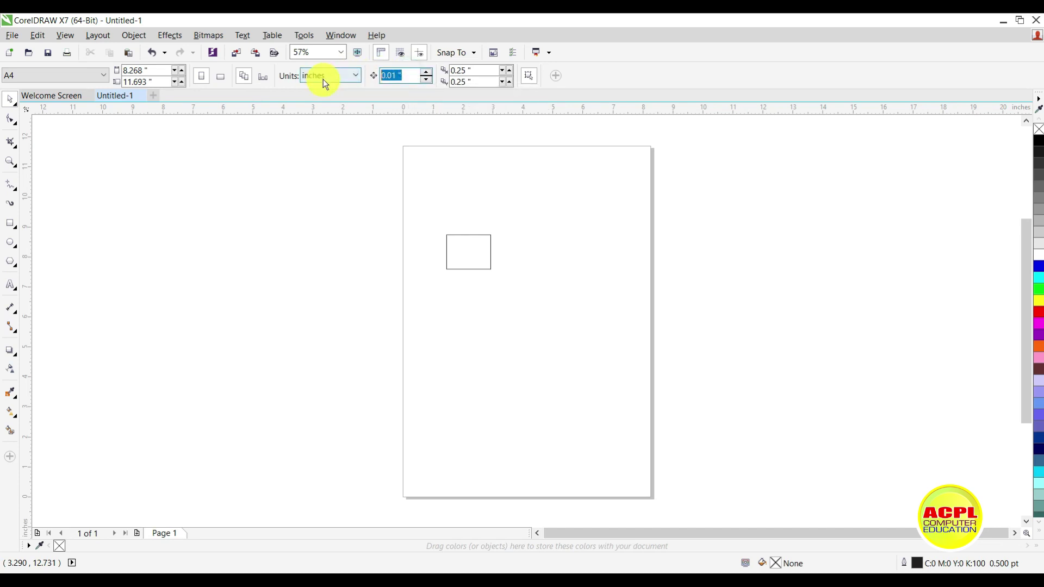
key("Return")
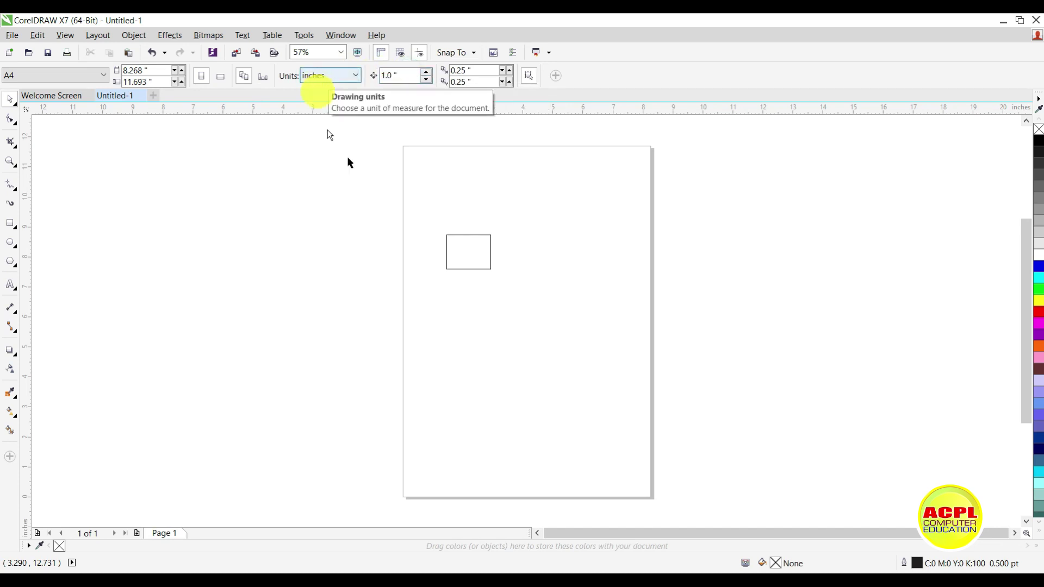
Step: Nudge the rectangle in all four directions, ending 1 inch right and 1 inch down from its start, and delete it
left_click(481, 238)
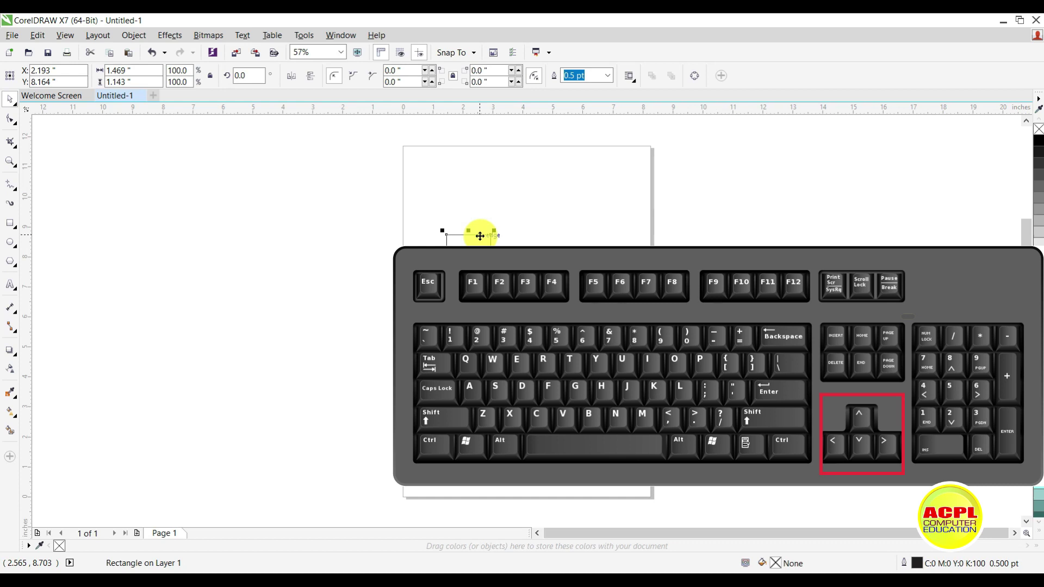
key("Up")
key("Down")
key("Down")
key("Left")
key("Left")
key("Left")
key("Right")
key("Right")
key("Right")
key("Right")
key("Up")
key("Down")
key("Down")
key("Down")
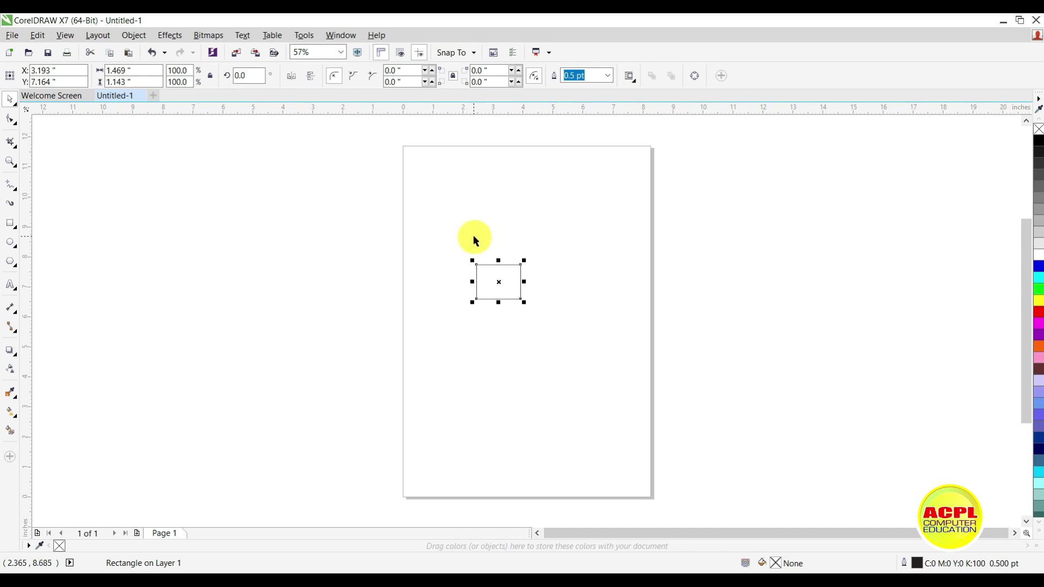
key("Delete")
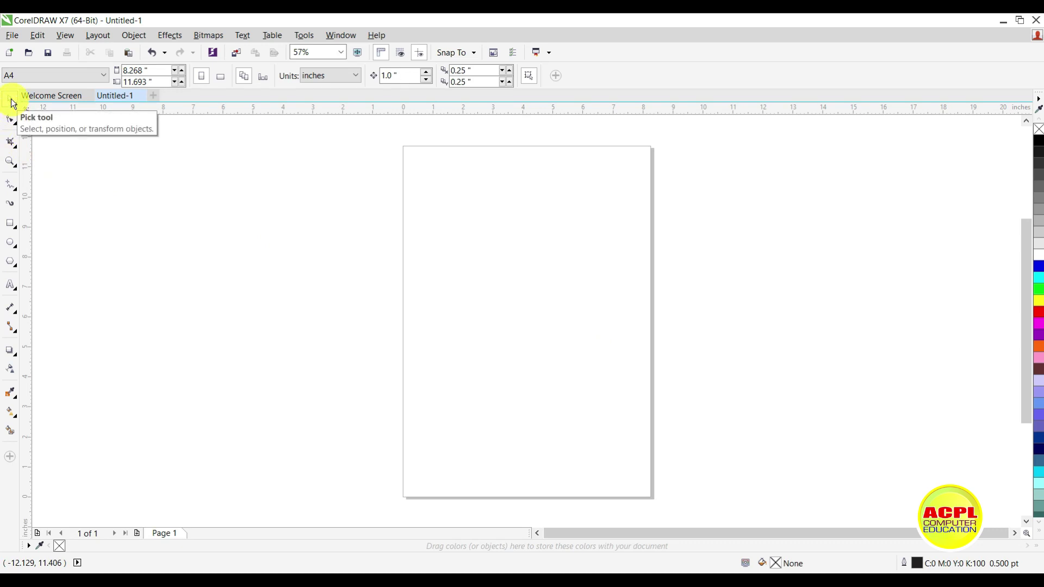
left_click_drag(377, 194, 527, 316)
left_click_drag(473, 240, 492, 298)
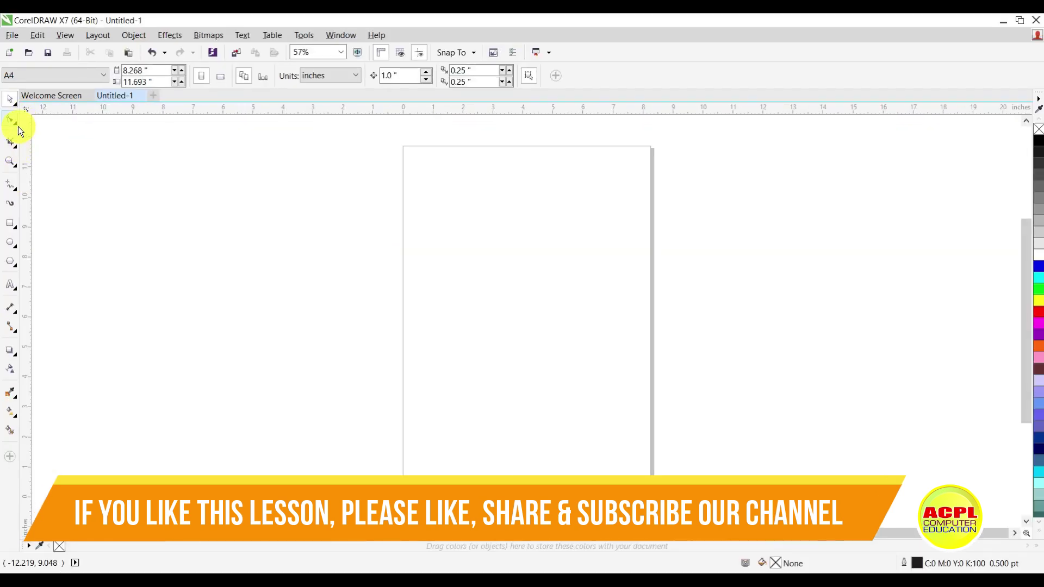
left_click(18, 124)
left_click(17, 105)
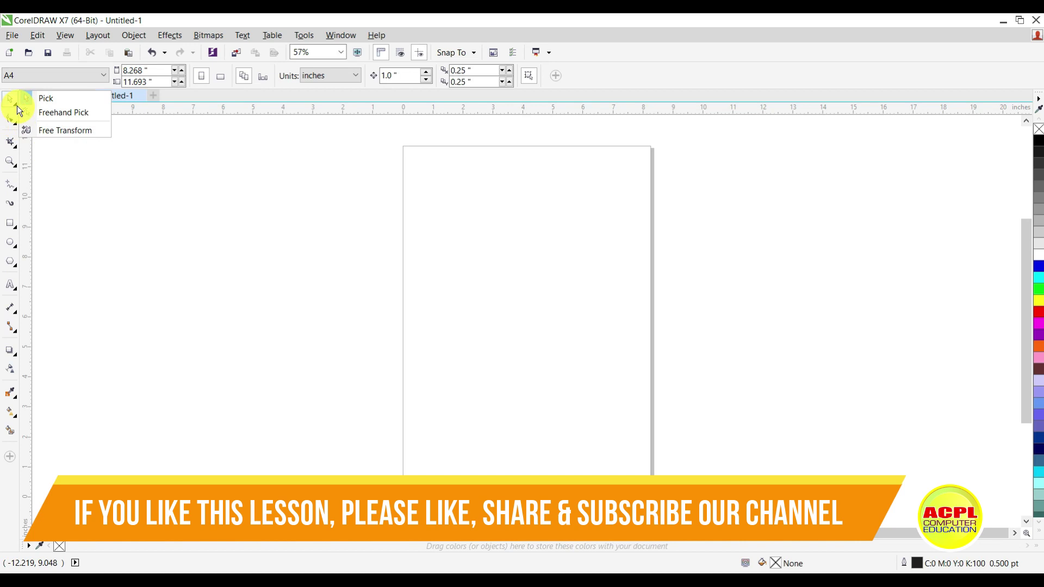
left_click(13, 142)
Step: Draw a freehand spiral curve about 6.09 by 5.07 inches and a freehand map outline about 4.53 by 6.86 inches, deleting each one
left_click(16, 184)
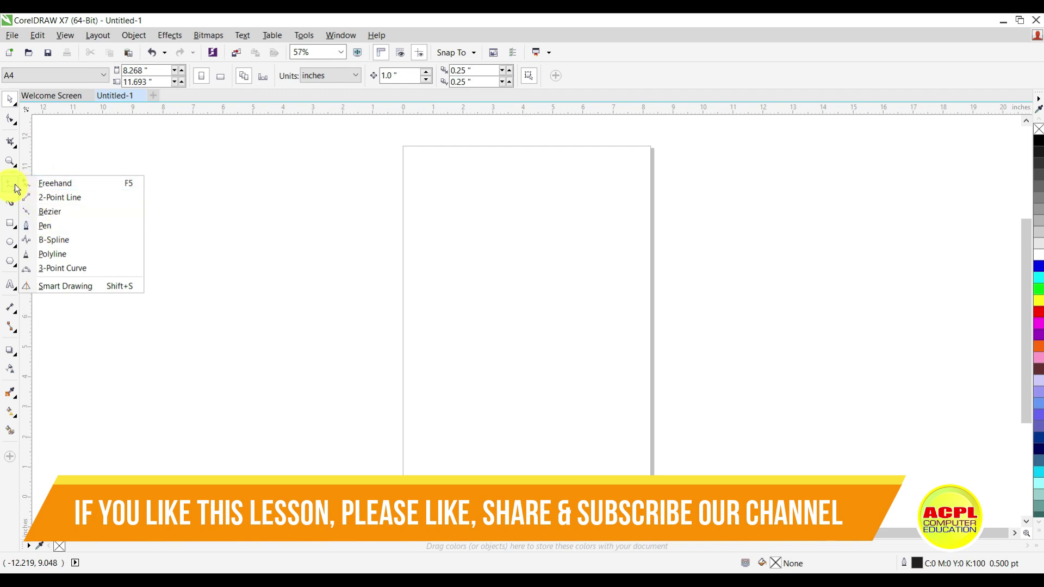
left_click(54, 182)
mouse_move(455, 278)
left_mouse_down()
mouse_move(533, 230)
mouse_move(574, 286)
mouse_move(541, 336)
mouse_move(527, 314)
mouse_move(454, 324)
mouse_move(417, 292)
mouse_move(394, 227)
mouse_move(489, 185)
mouse_move(553, 197)
left_mouse_up()
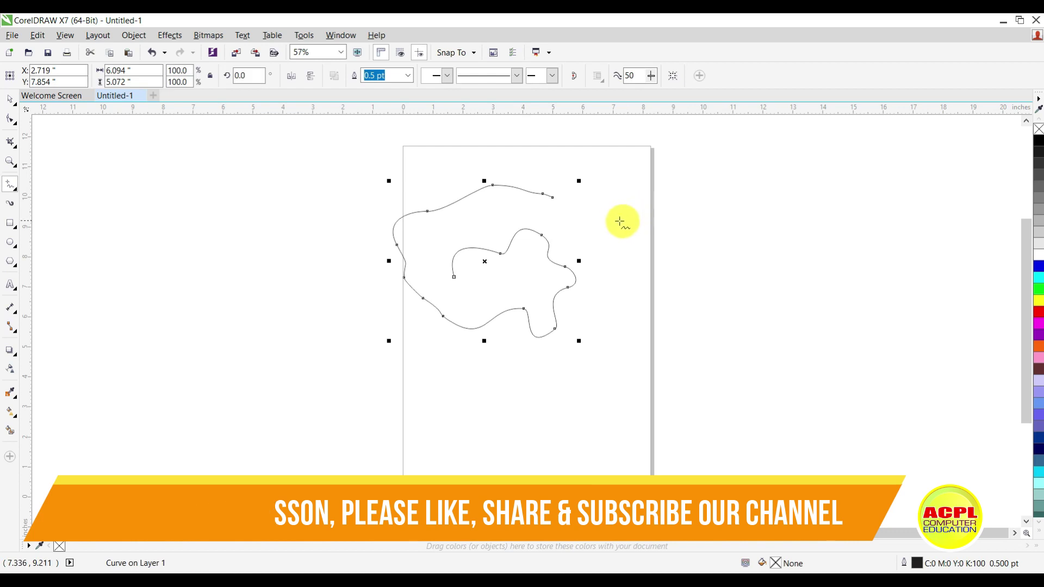
key("Delete")
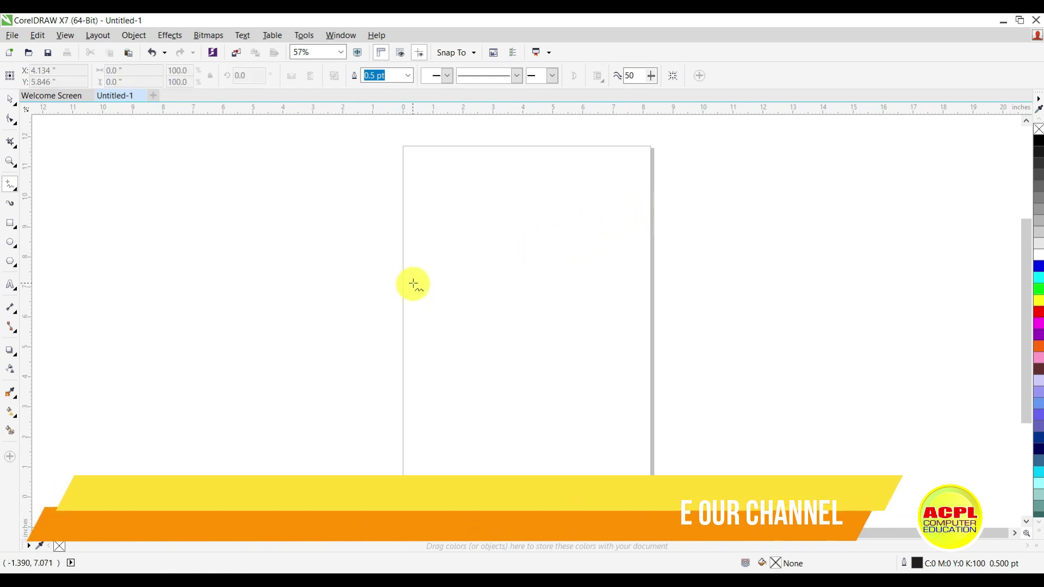
mouse_move(459, 264)
left_mouse_down()
mouse_move(487, 300)
mouse_move(519, 381)
mouse_move(549, 281)
mouse_move(558, 267)
mouse_move(570, 277)
mouse_move(579, 268)
mouse_move(572, 224)
mouse_move(550, 237)
mouse_move(525, 224)
mouse_move(511, 198)
mouse_move(521, 189)
mouse_move(514, 178)
mouse_move(482, 175)
mouse_move(473, 188)
mouse_move(486, 215)
mouse_move(463, 265)
left_mouse_up()
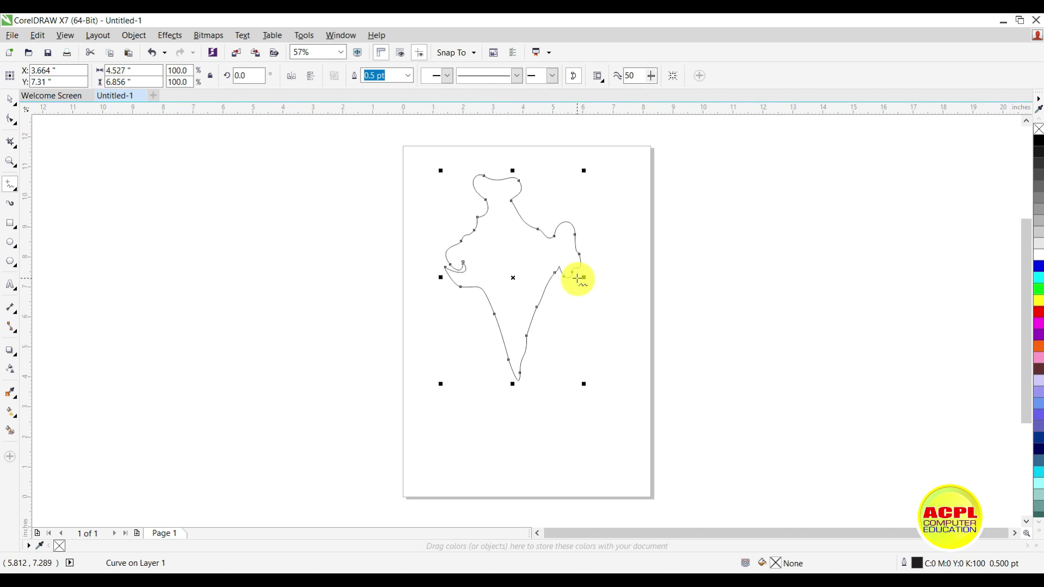
key("Delete")
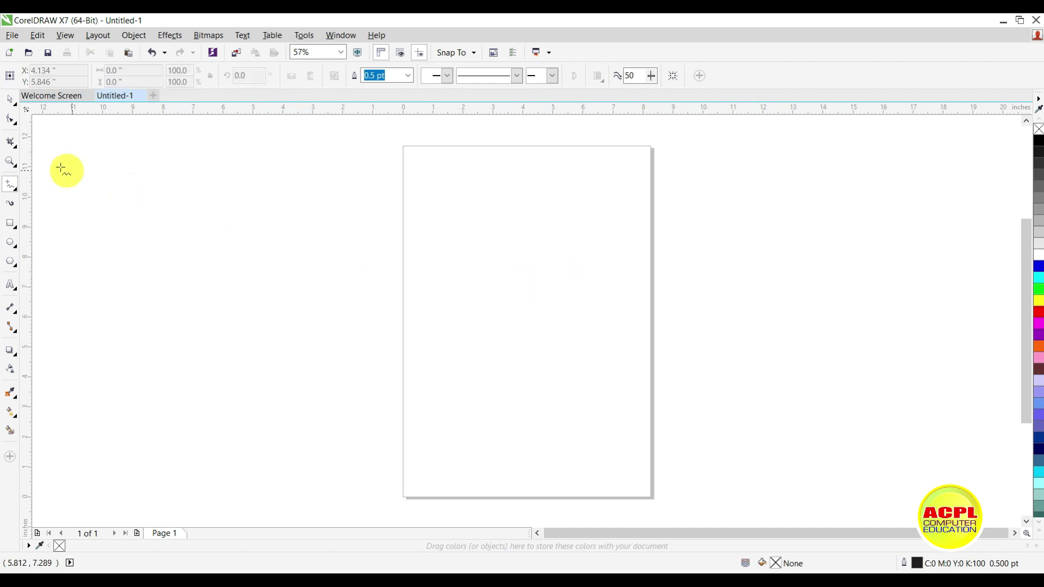
Step: Review the curve drawing tools and activate the Bézier tool
left_click(17, 187)
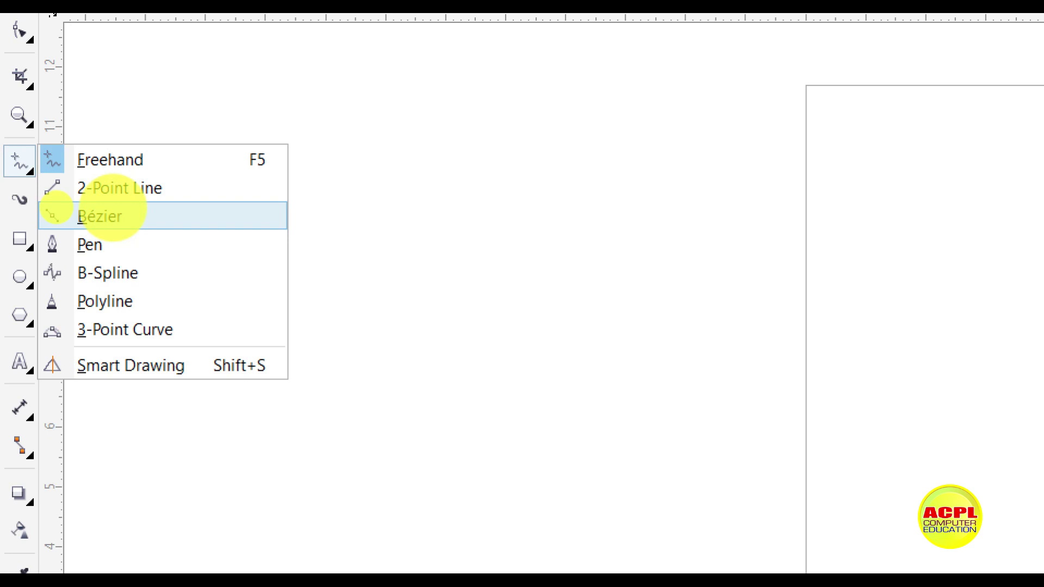
key("Escape")
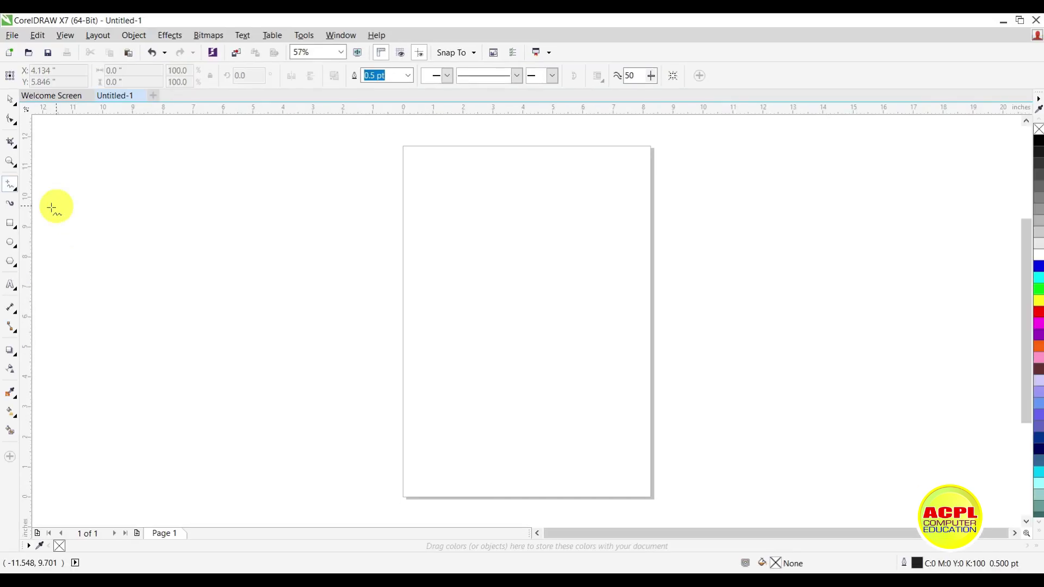
left_click(15, 187)
left_click(460, 222)
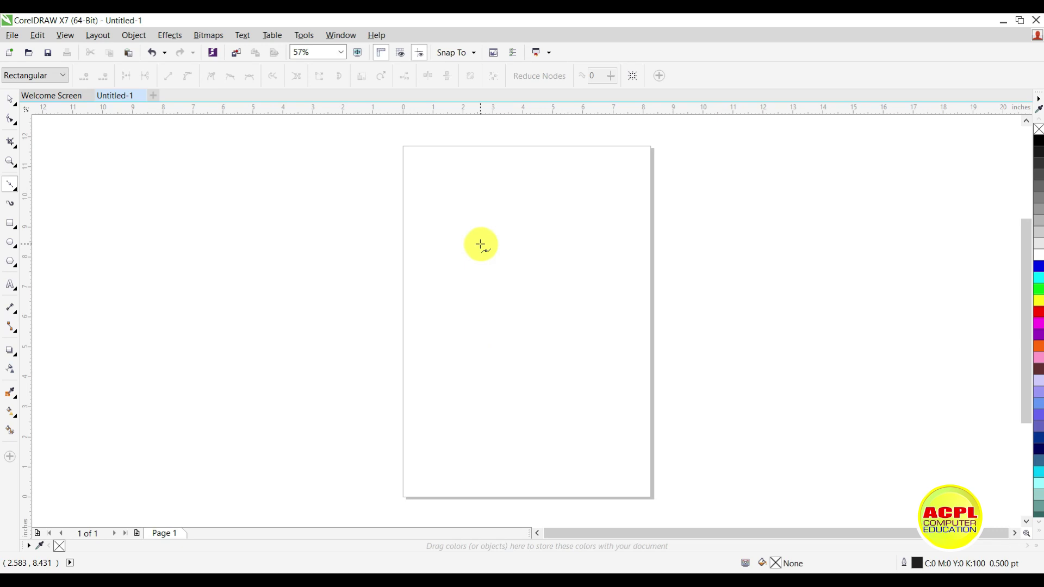
Step: Practise zooming in and out of the page and magnifying chosen areas of it
key("F2")
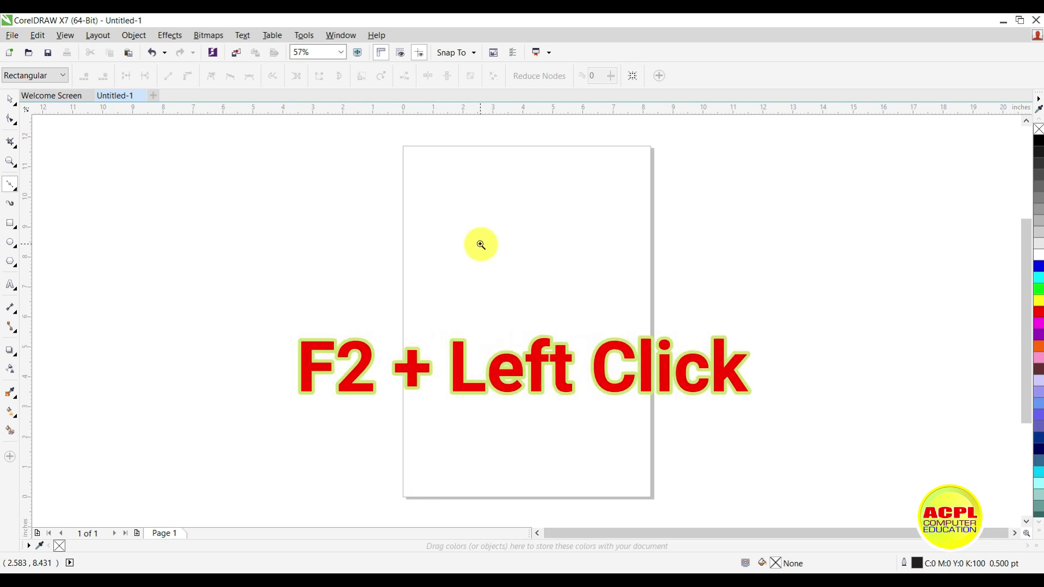
left_click(509, 263)
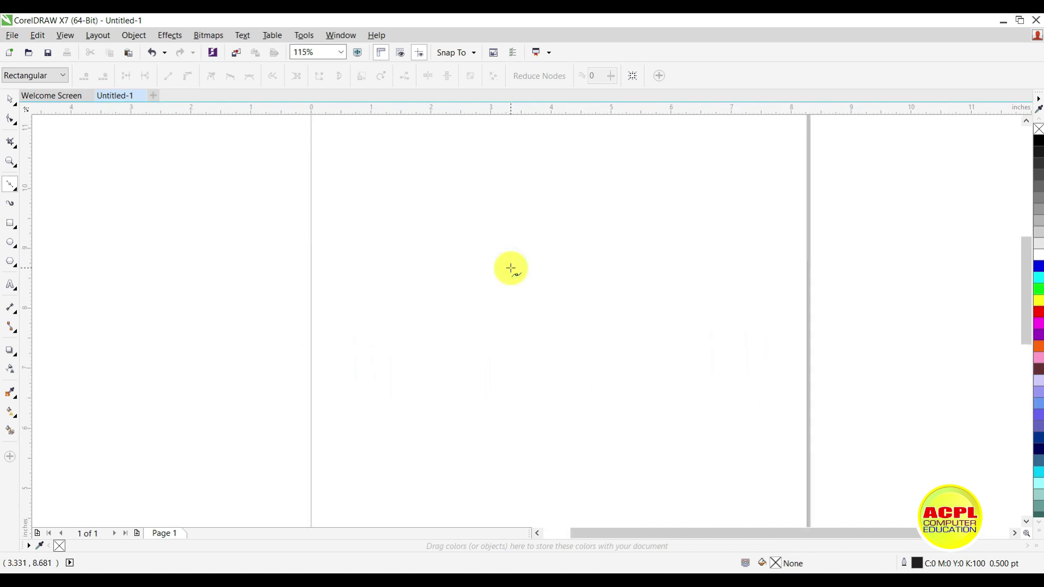
left_click(511, 269)
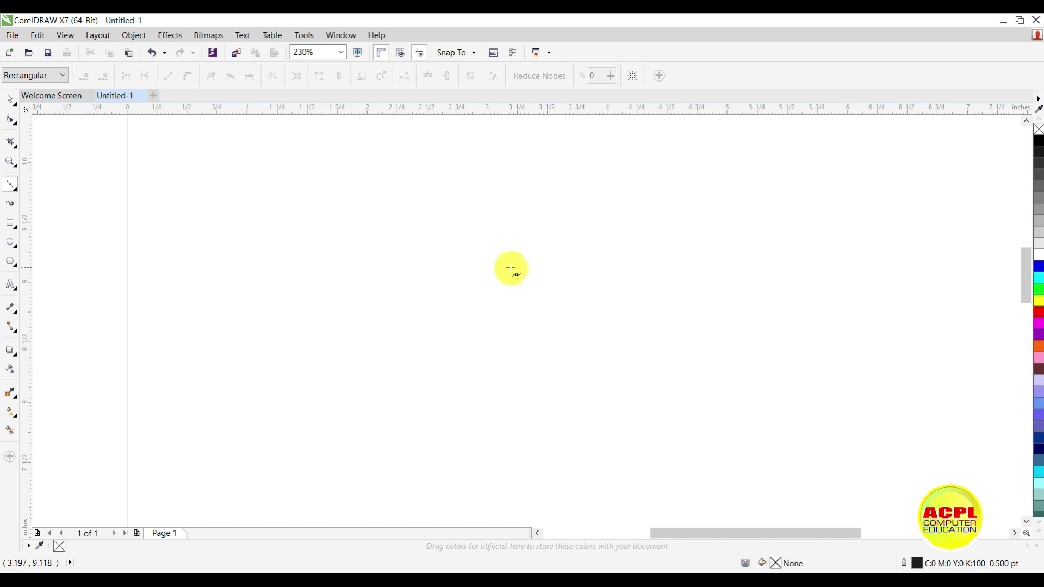
key("F3")
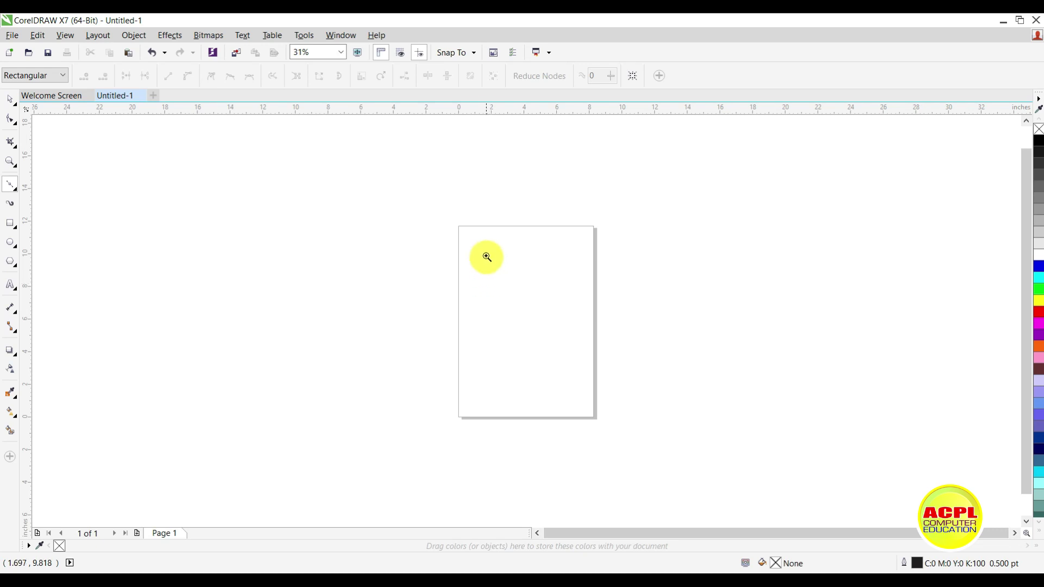
left_click(498, 297)
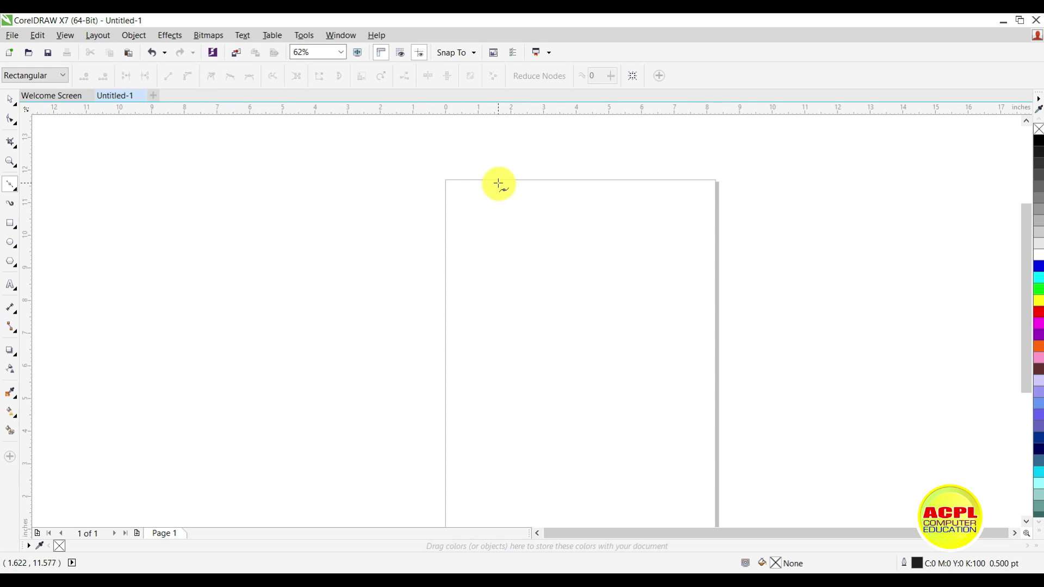
left_click_drag(431, 164, 587, 307)
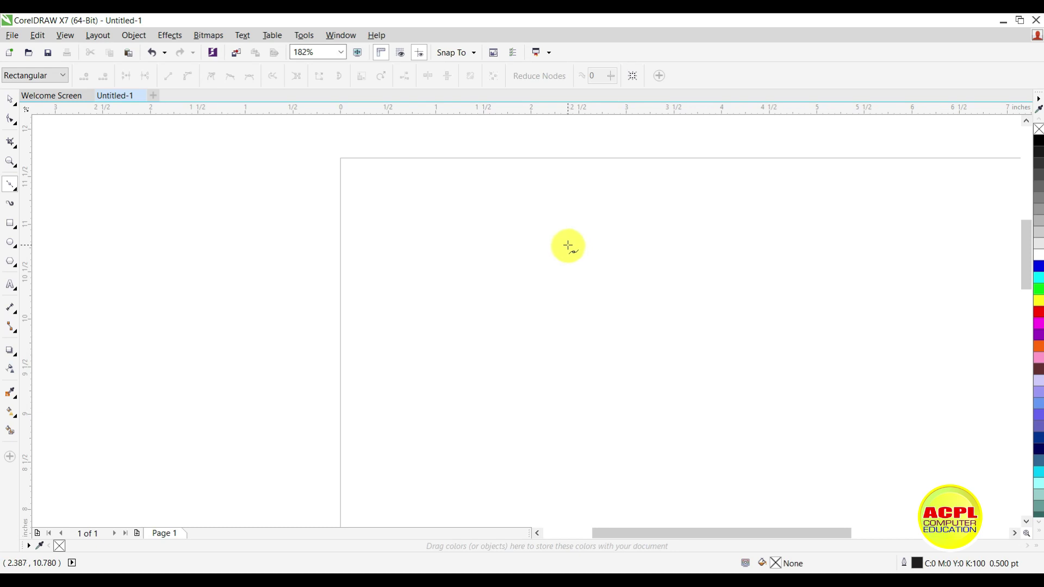
scroll(568, 246, "down", 5)
key("F2")
left_click(574, 293)
key("F2")
left_click_drag(445, 275, 659, 388)
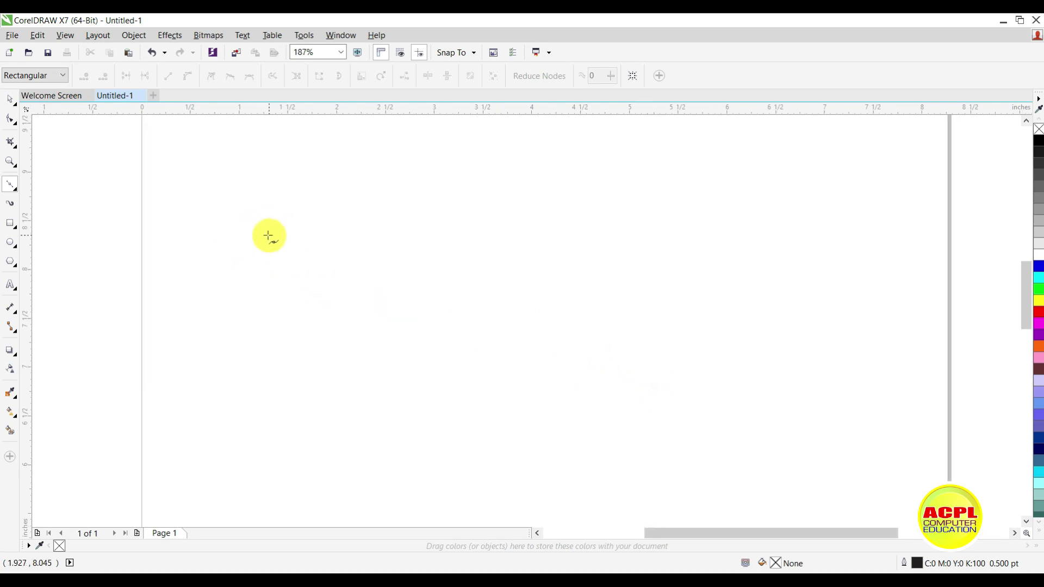
Step: Draw a closed four-node arrowhead with a notched base using the Bézier tool, starting at its apex at about (3.73, 8.54) inches
left_click(13, 186)
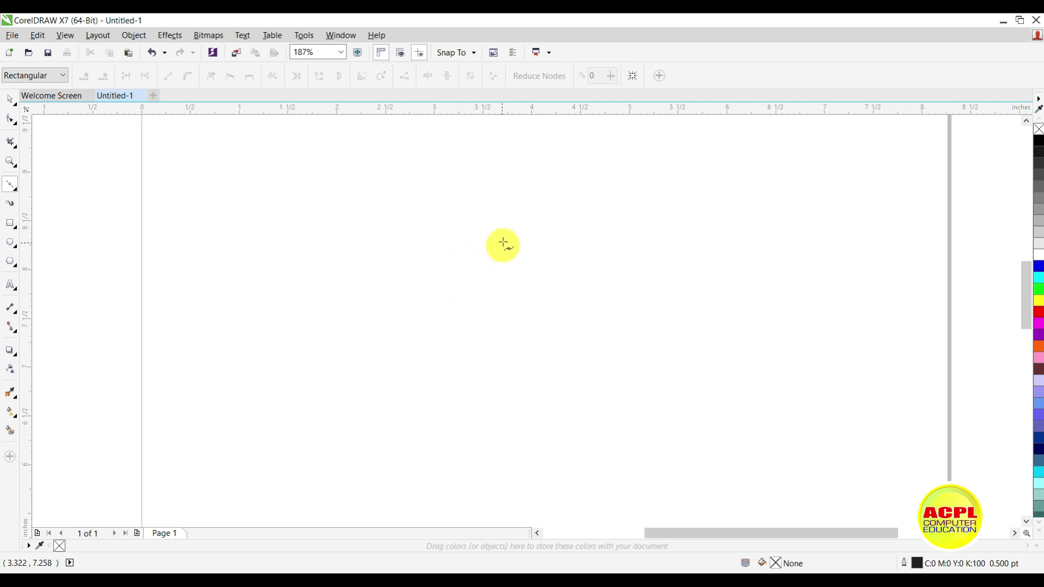
left_click(506, 217)
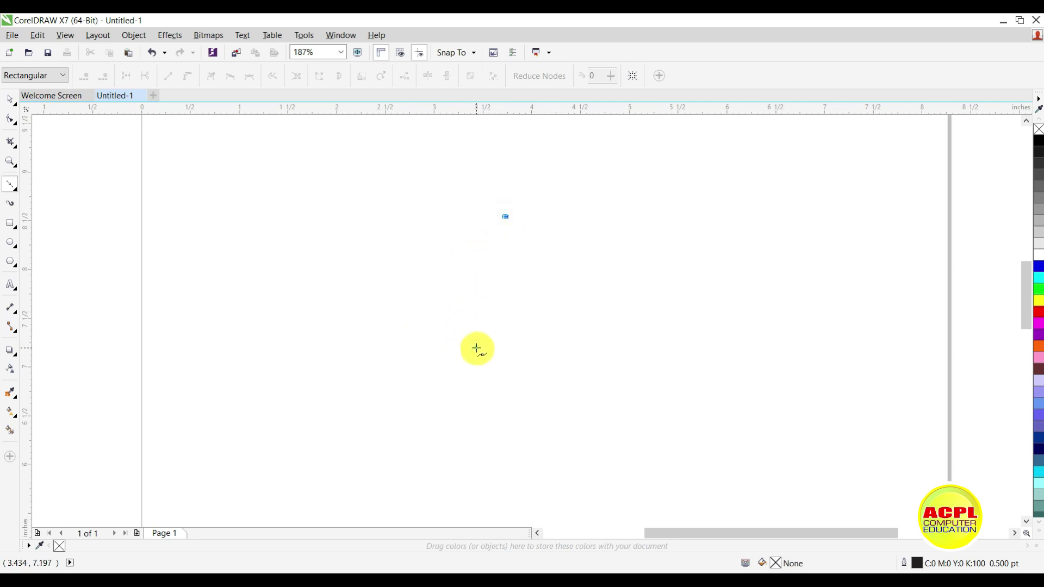
left_click(476, 348)
left_click(522, 340)
left_click(568, 346)
left_click(506, 216)
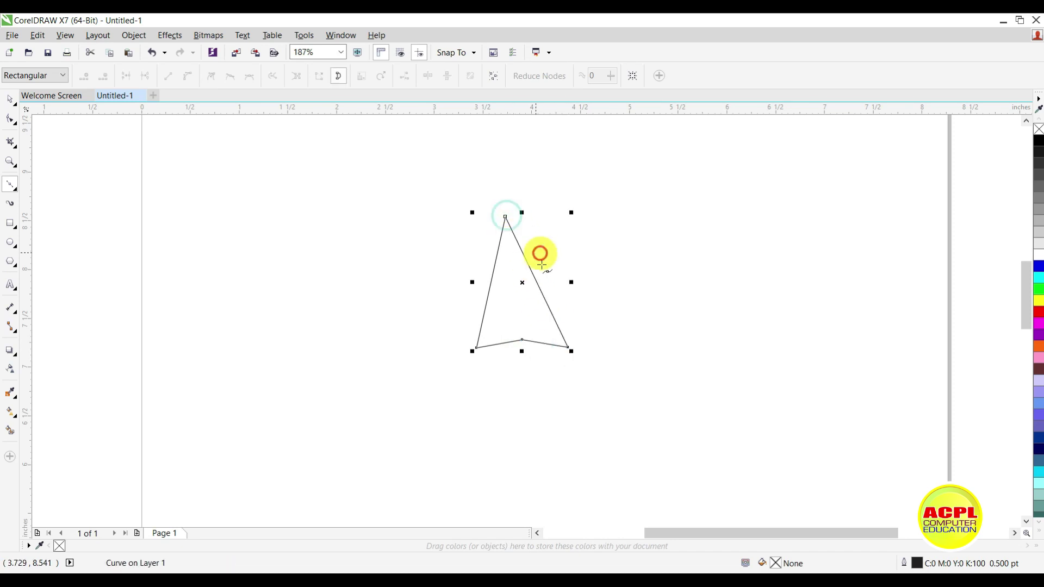
Step: Reposition the arrowhead's two base corners outward and center its apex over the notch with the Shape tool, making the outline symmetrical
left_click(9, 123)
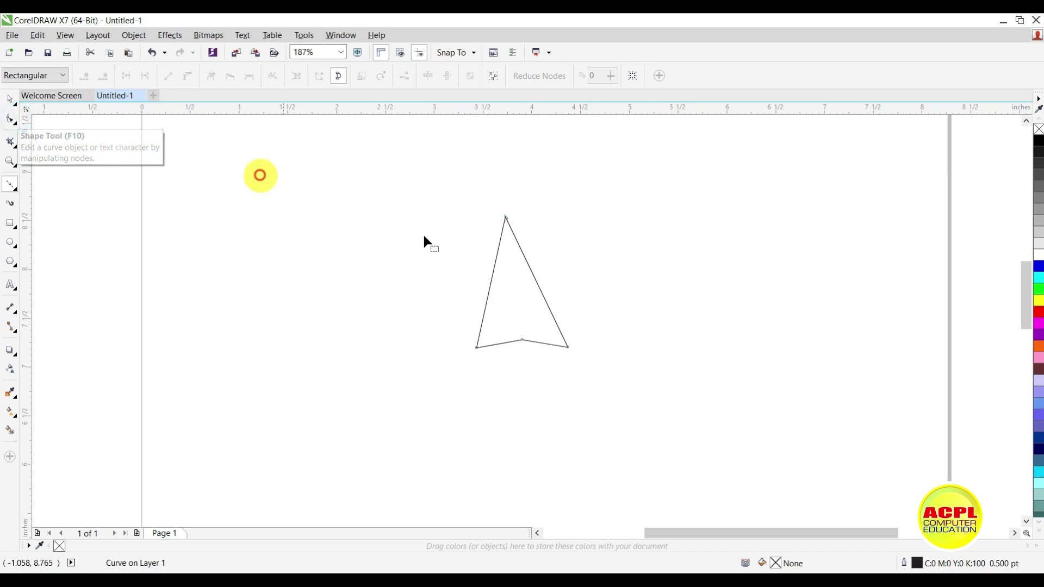
left_click_drag(505, 216, 518, 215)
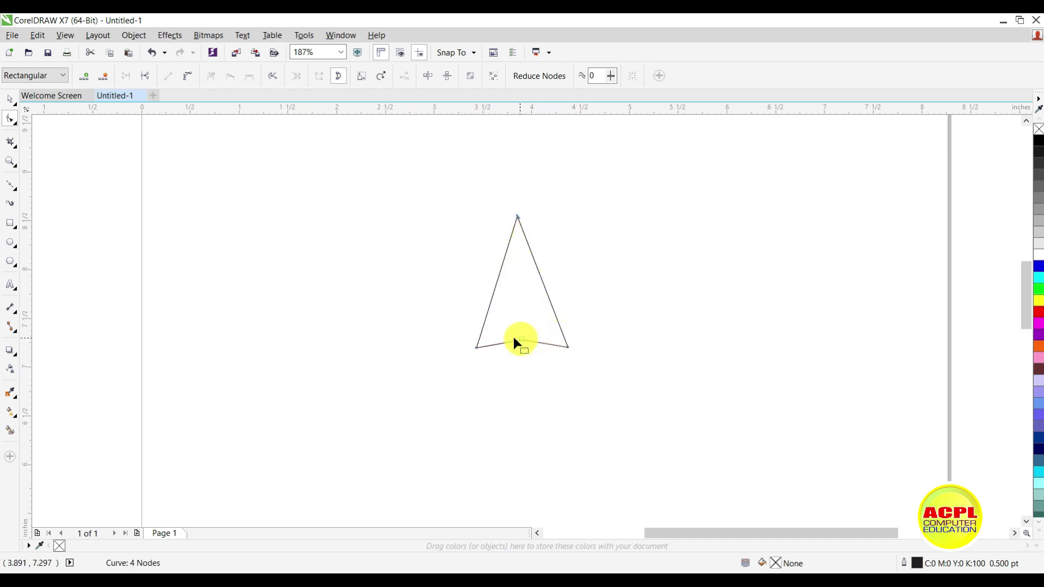
left_click_drag(478, 346, 468, 350)
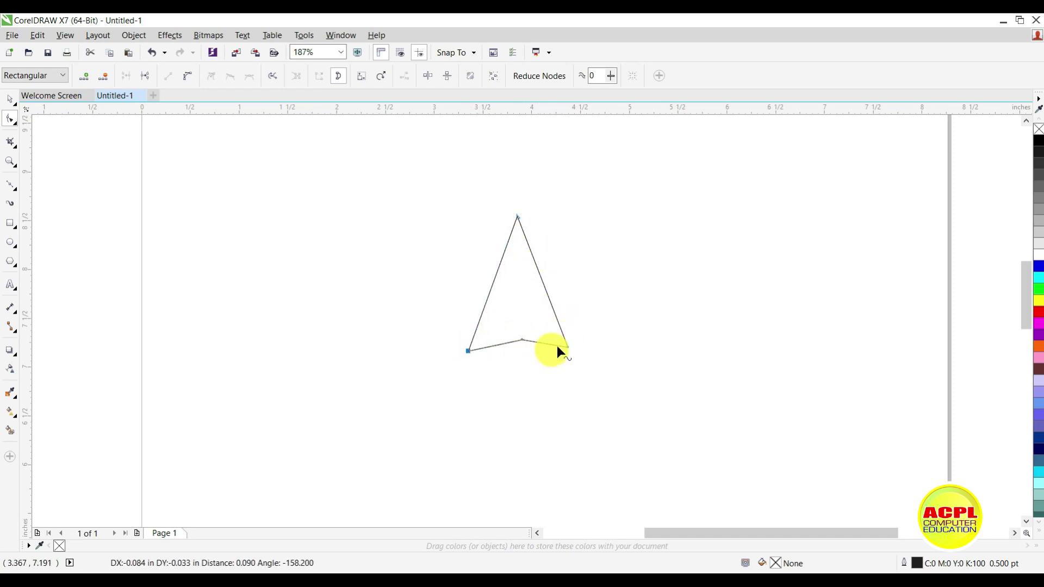
left_click_drag(565, 345, 575, 351)
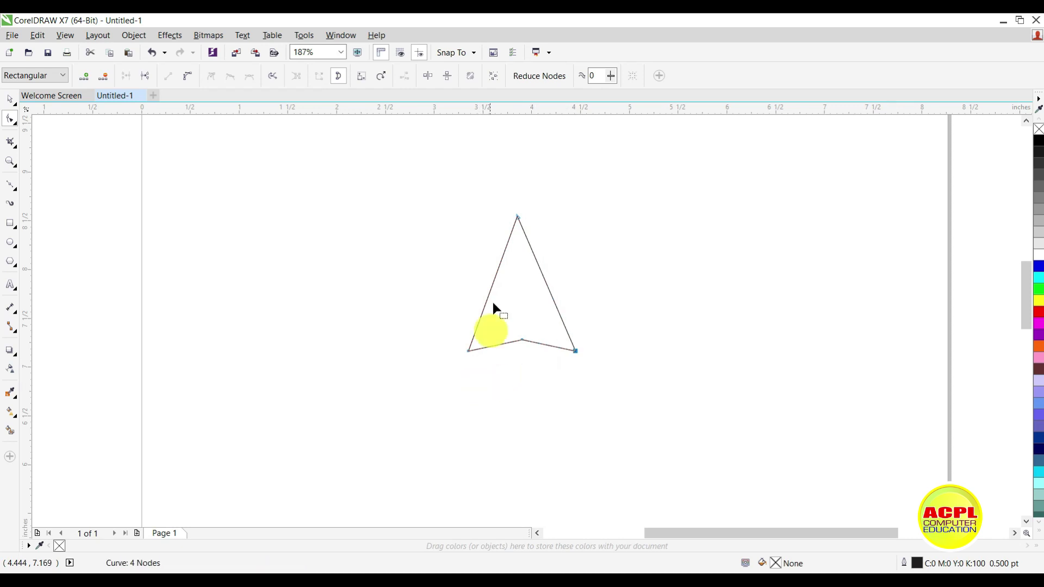
left_click_drag(516, 217, 520, 209)
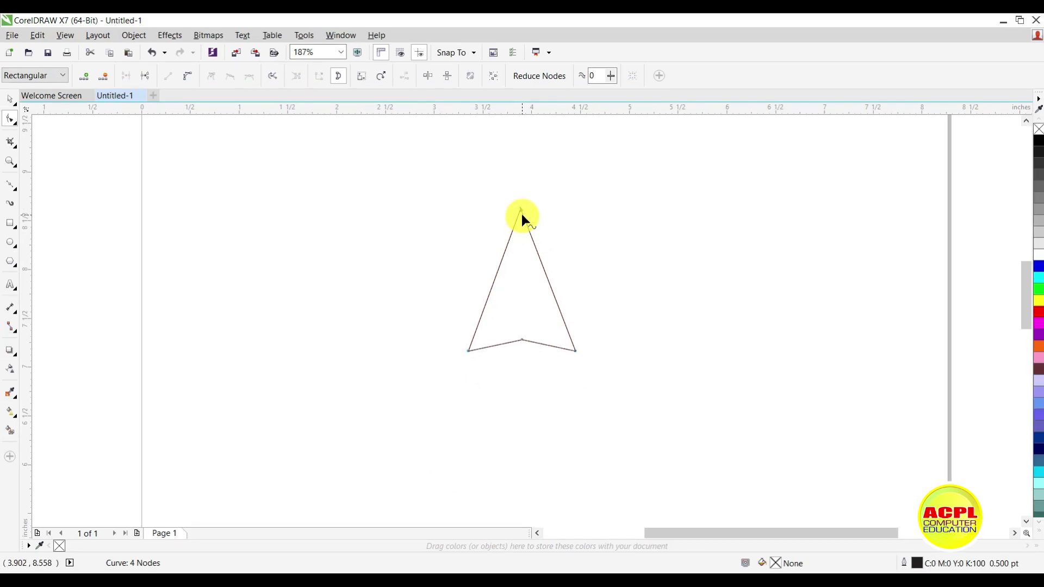
Step: Add a node on the arrowhead's left slanted edge, slightly above its middle
left_click(514, 346)
left_click(523, 339)
left_click(575, 351)
left_click(527, 263)
left_click(498, 266)
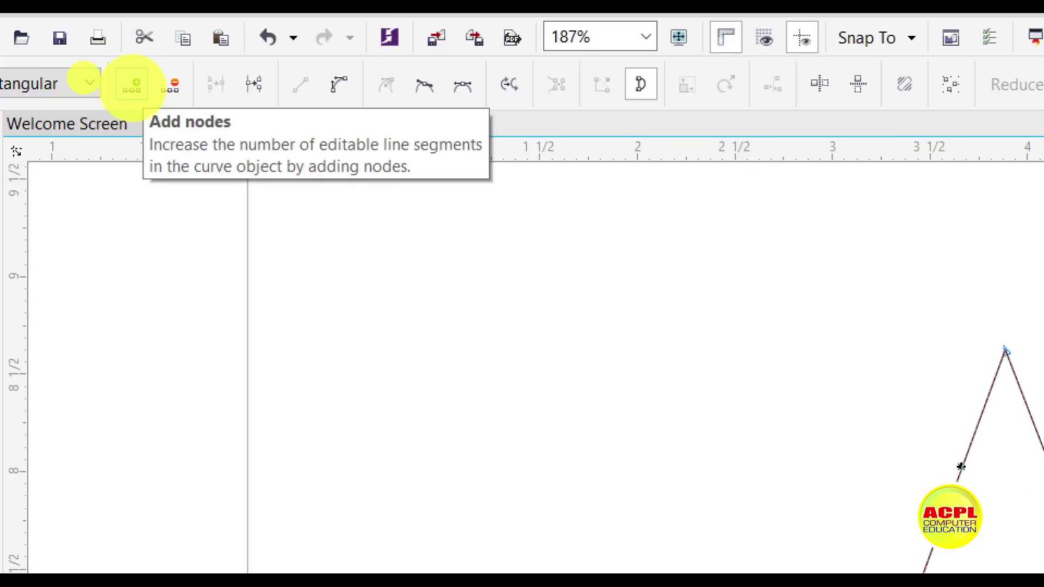
left_click(132, 85)
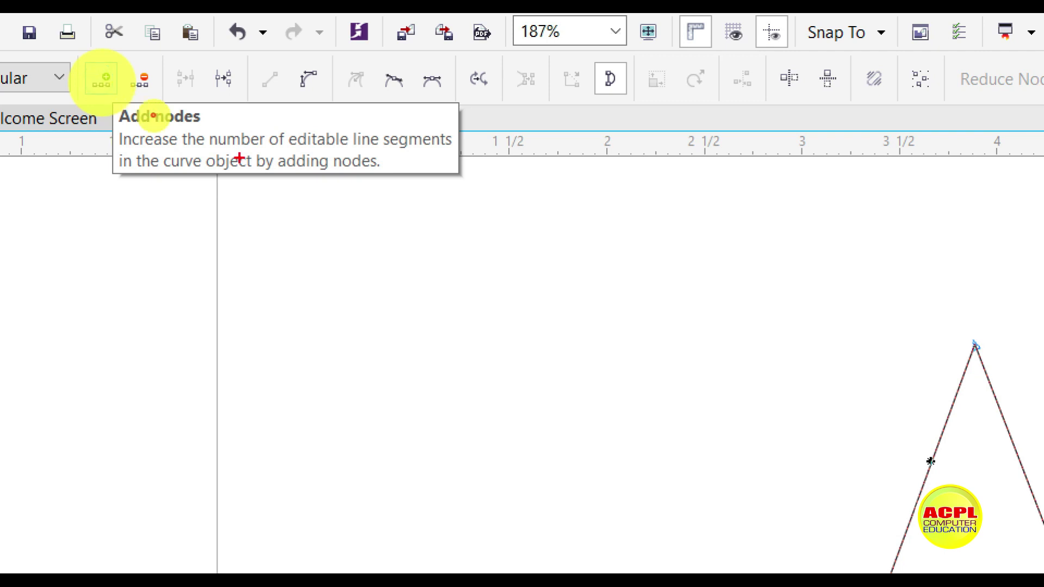
left_click(101, 81)
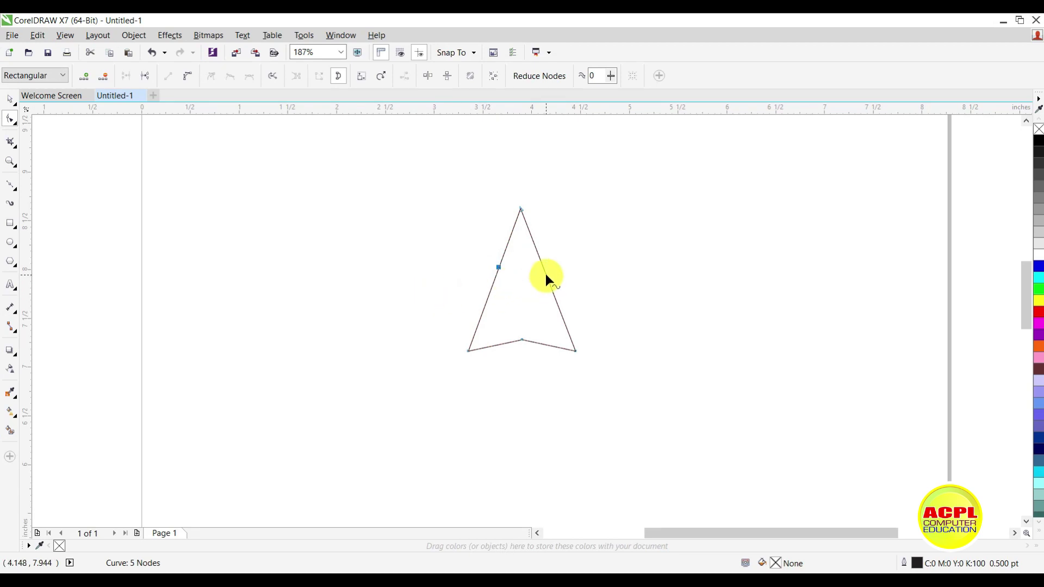
Step: Add a trial node on the arrowhead's right slanted edge, and delete the extra nodes from both slanted edges
double_click(545, 275)
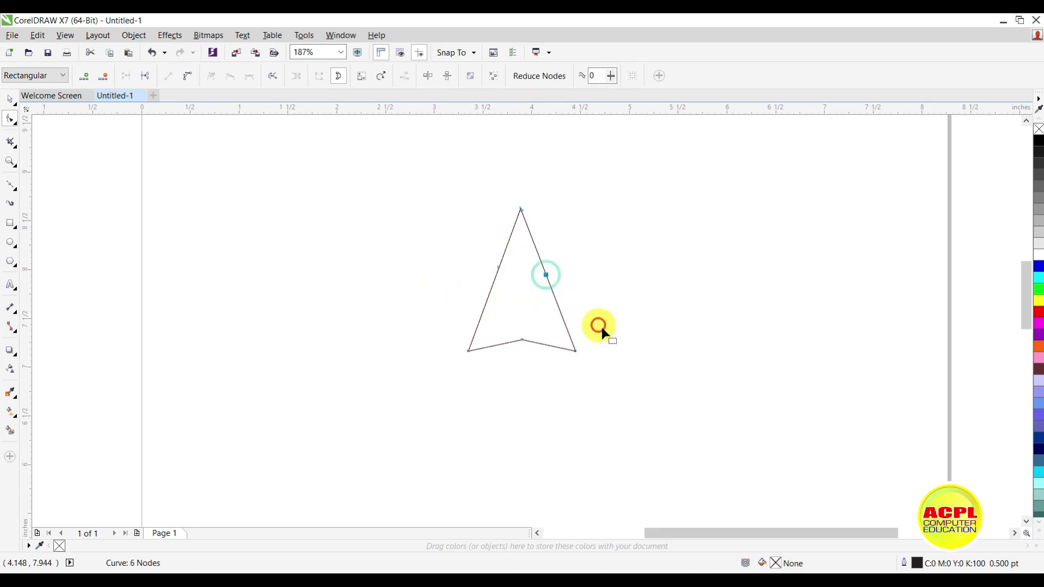
double_click(546, 273)
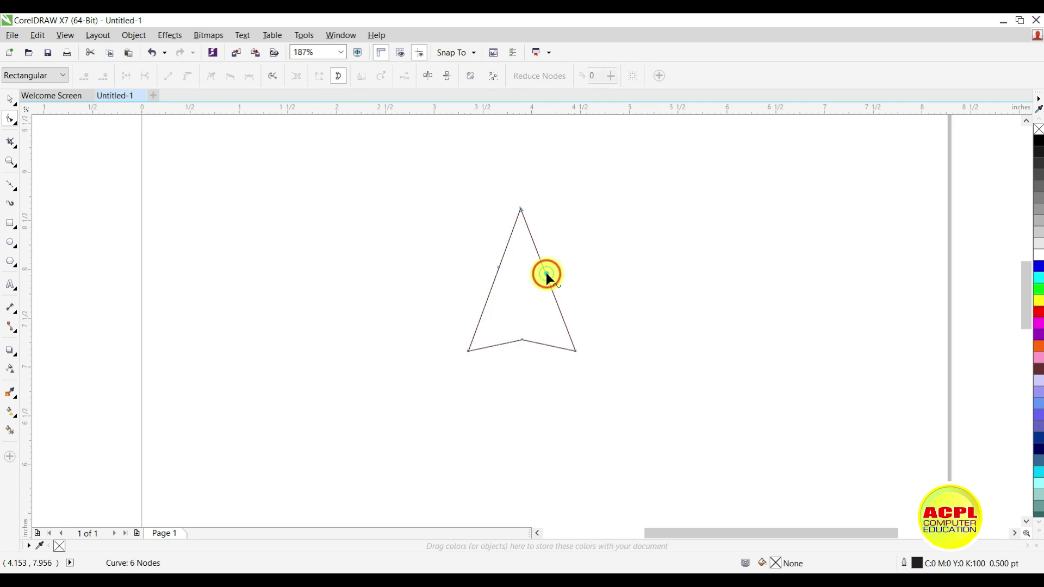
left_click(498, 265)
Step: Convert the arrowhead's left slanted edge to a curve and shape it with its handles so its lower part bulges outward
left_click(496, 275)
left_click(186, 78)
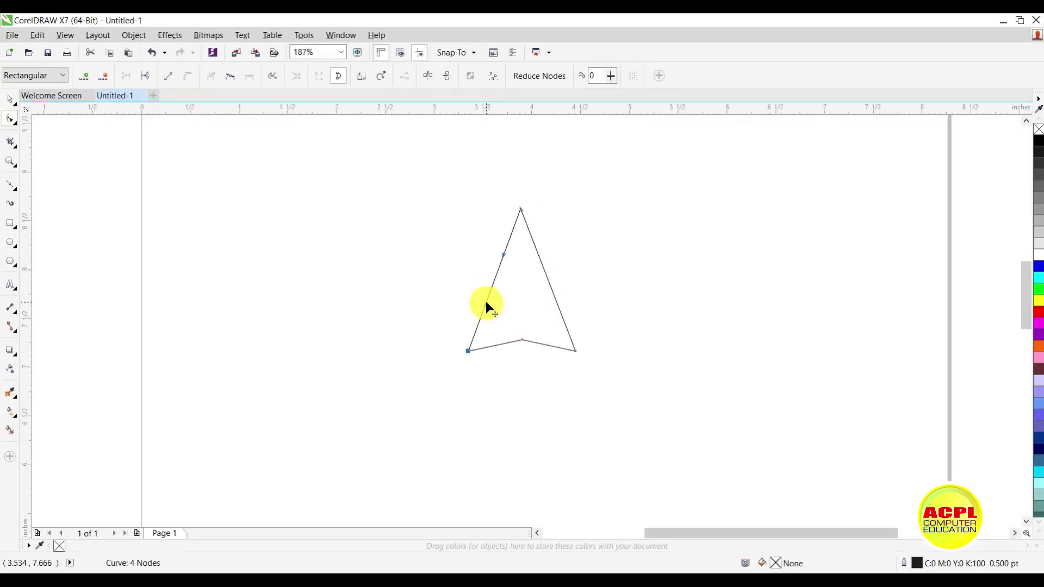
scroll(485, 304, "up", 2)
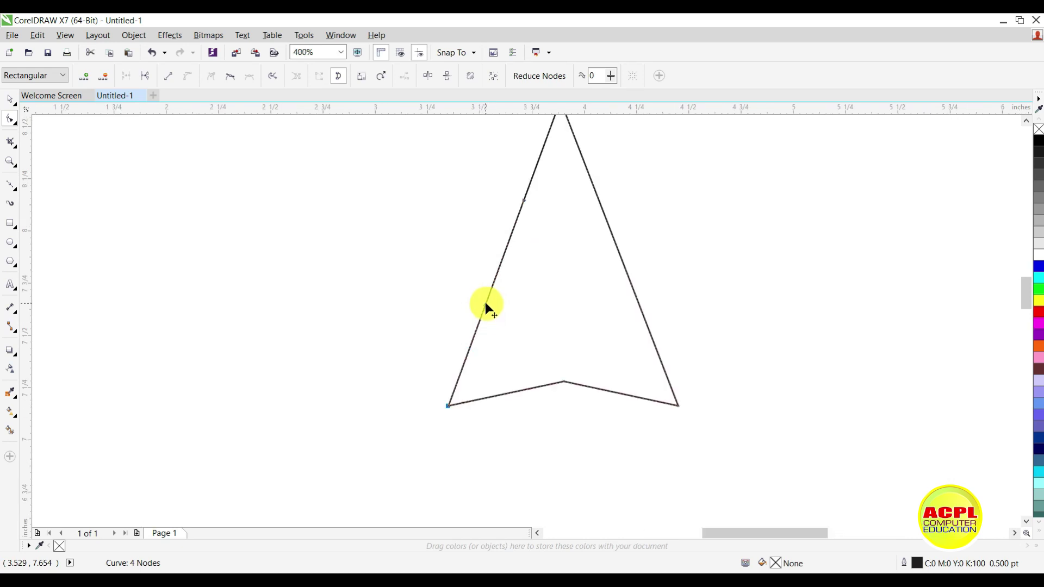
left_click_drag(483, 305, 386, 268)
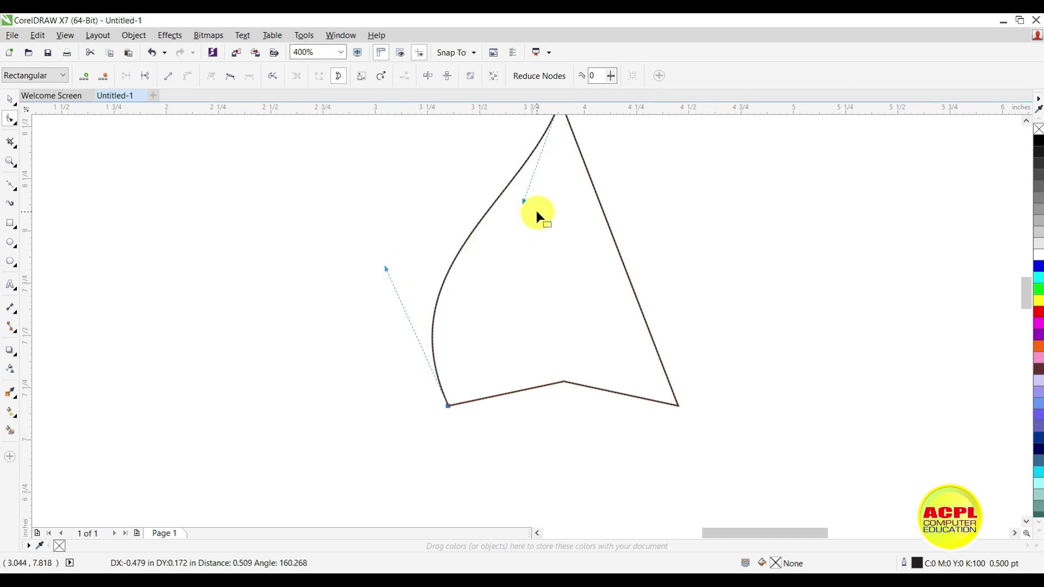
left_click(522, 201)
left_click_drag(525, 203, 533, 207)
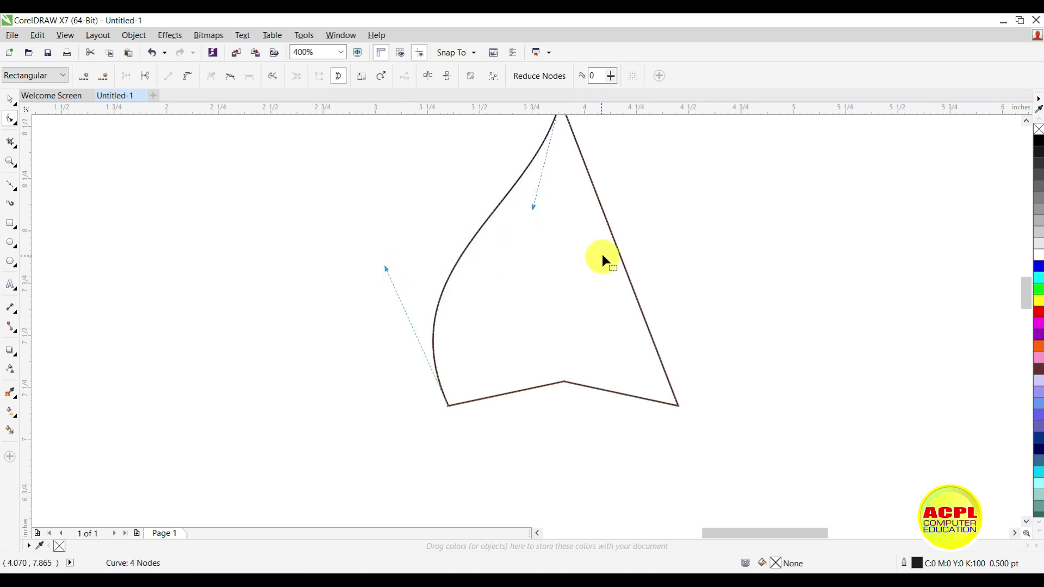
Step: Convert the right slanted edge to a curve and adjust its handles to mirror the left side's outward bulge
left_click(616, 246)
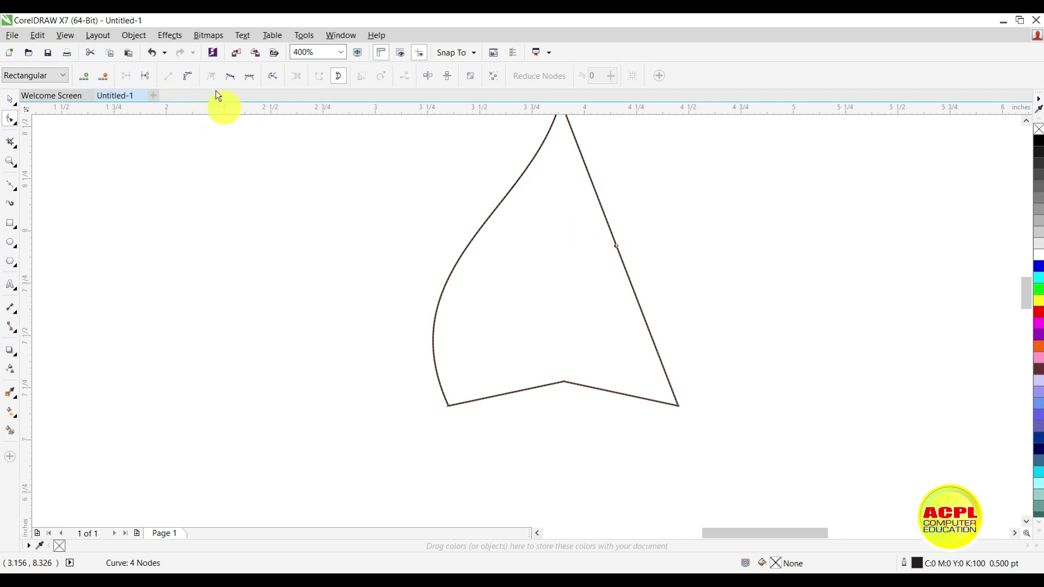
left_click(192, 80)
left_click_drag(638, 306, 725, 304)
left_click(600, 202)
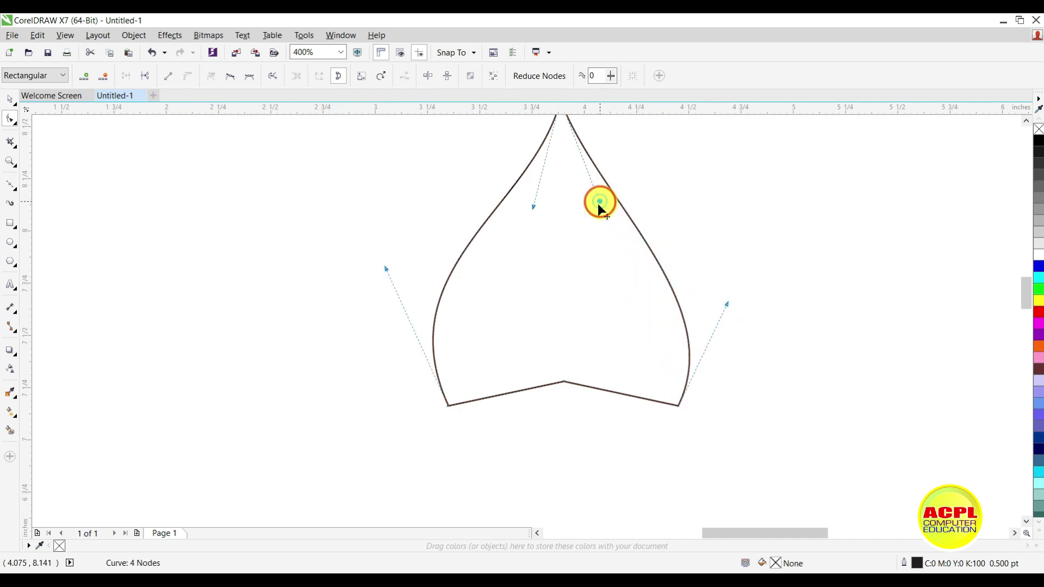
left_click_drag(598, 203, 592, 212)
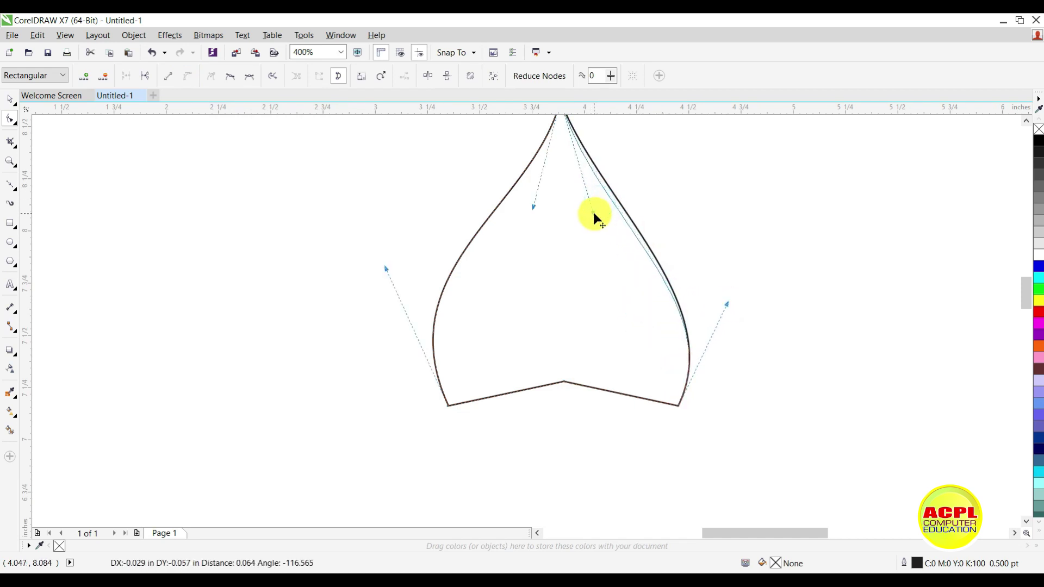
Step: Convert the base edge left of the notch to a curve and pull it downward into a rounded lobe
left_click(507, 393)
left_click(190, 79)
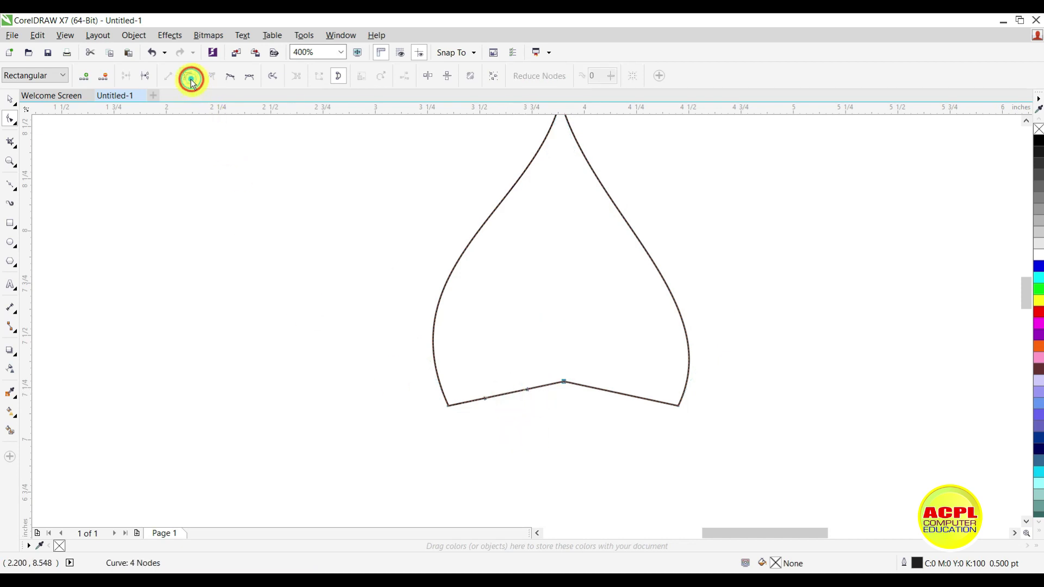
left_click(490, 395)
left_click_drag(503, 392, 496, 449)
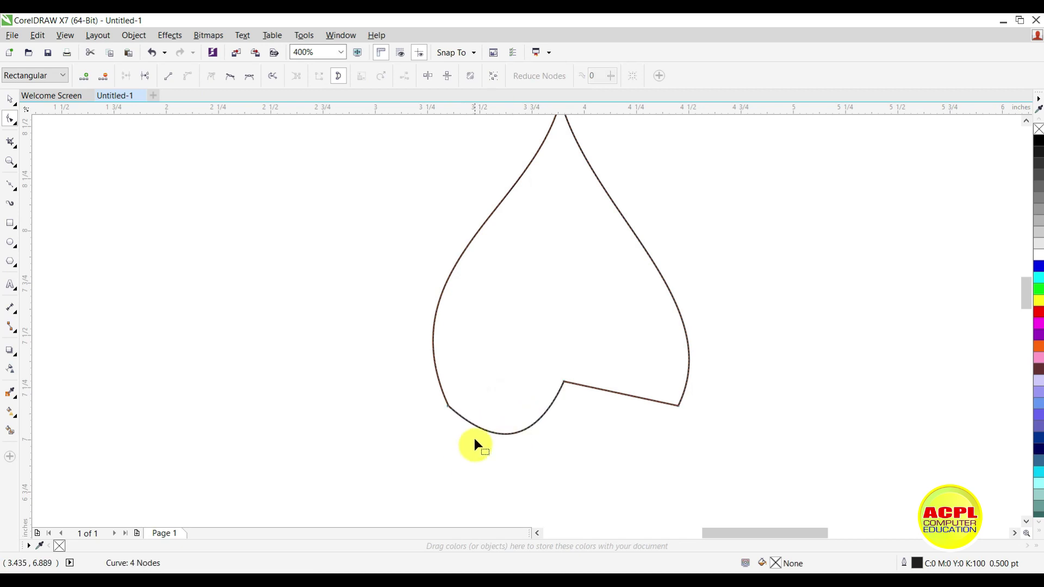
Step: Refine the left lobe by adjusting its curve handles and shifting the lower-left node slightly up and outward
left_click(448, 407)
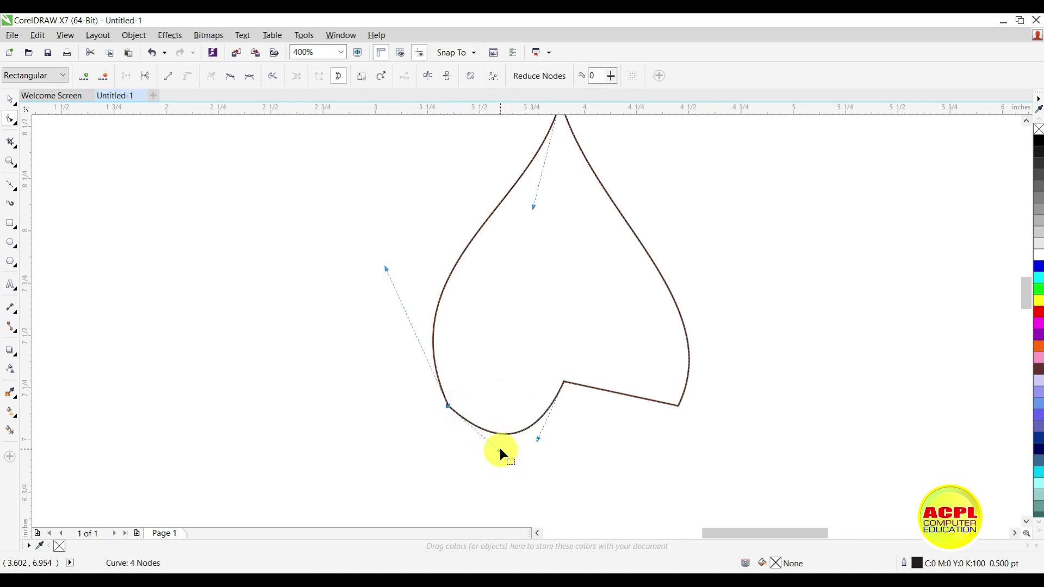
left_click_drag(496, 449, 553, 438)
left_click(447, 406)
left_click_drag(447, 405, 445, 400)
left_click(480, 443)
left_click(445, 401)
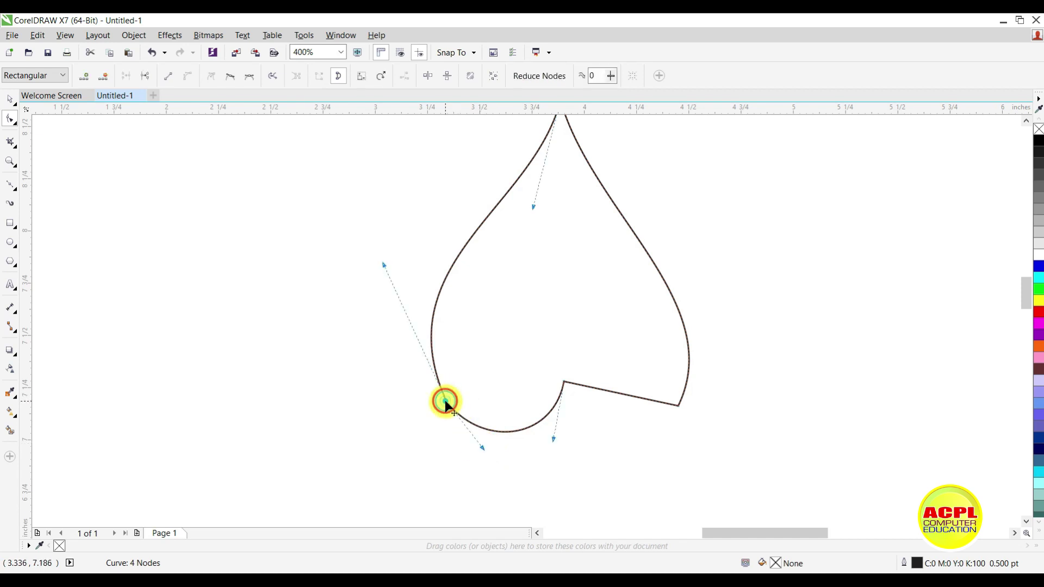
left_click_drag(483, 449, 477, 447)
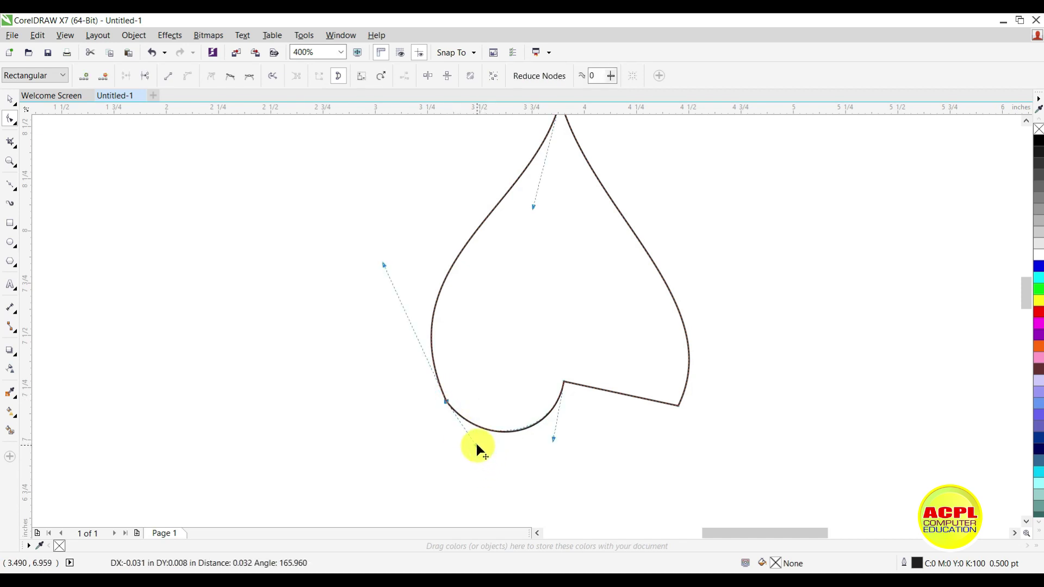
Step: Convert the base edge right of the notch to a curve and shape it into a rounded lobe matching the left one
left_click(620, 392)
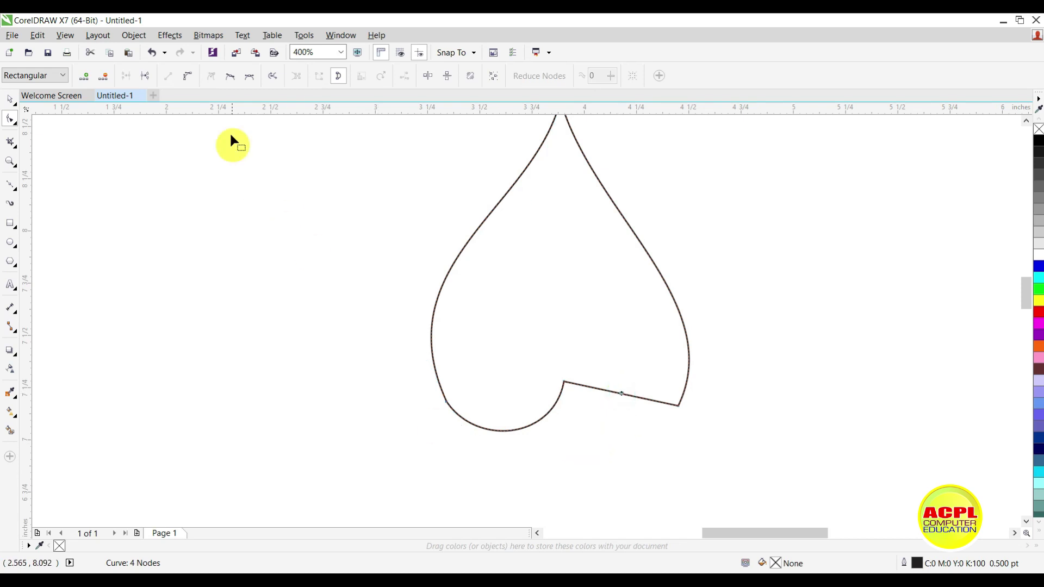
left_click(189, 76)
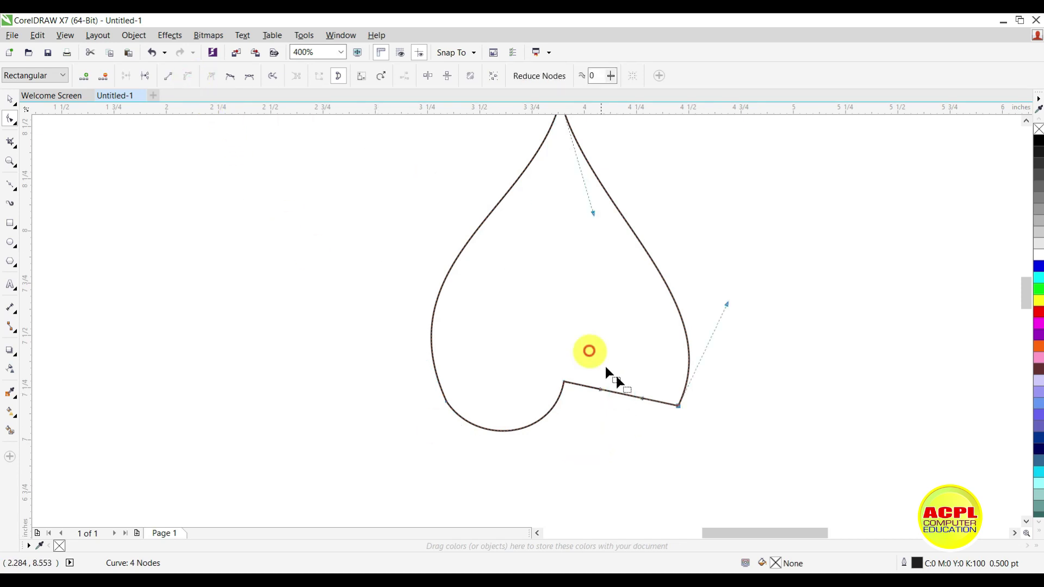
left_click_drag(621, 393, 628, 461)
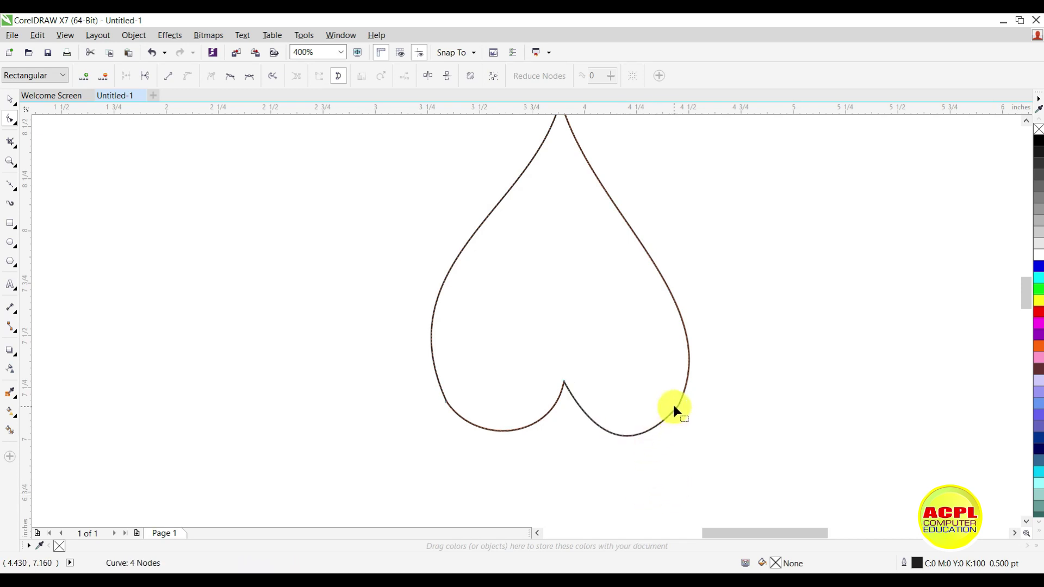
left_click(677, 405)
left_click_drag(637, 451, 572, 427)
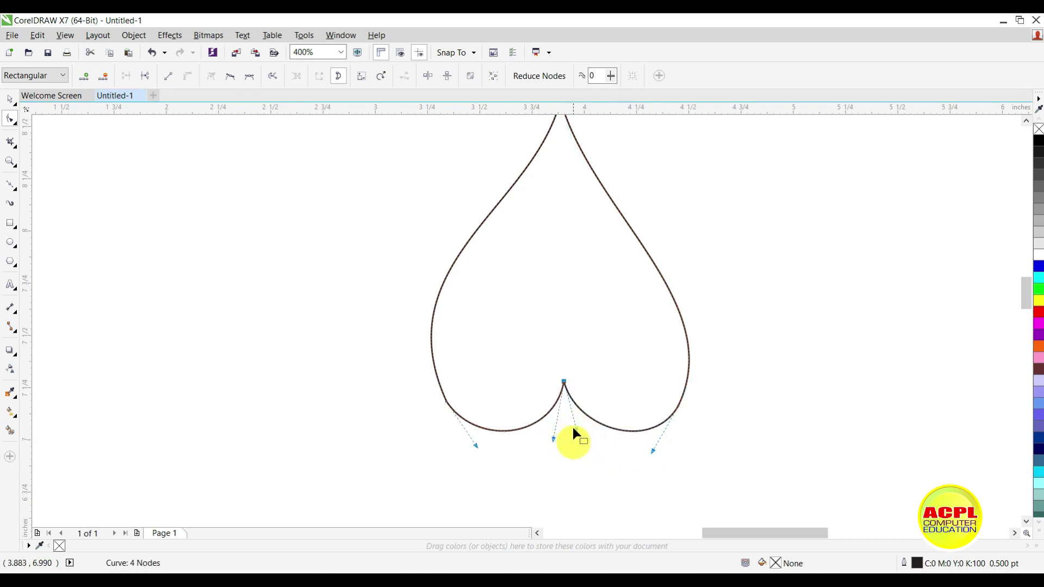
Step: Raise the shape's tip by about 0.06 inches, adjusting its left curve handle, and fill the shape with red
scroll(622, 328, "down", 1)
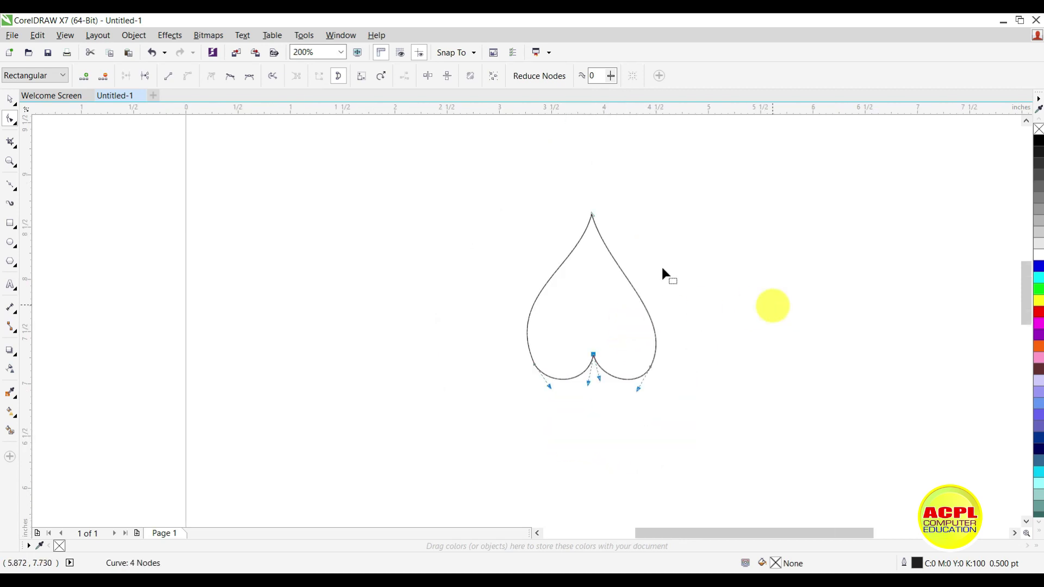
left_click(592, 211)
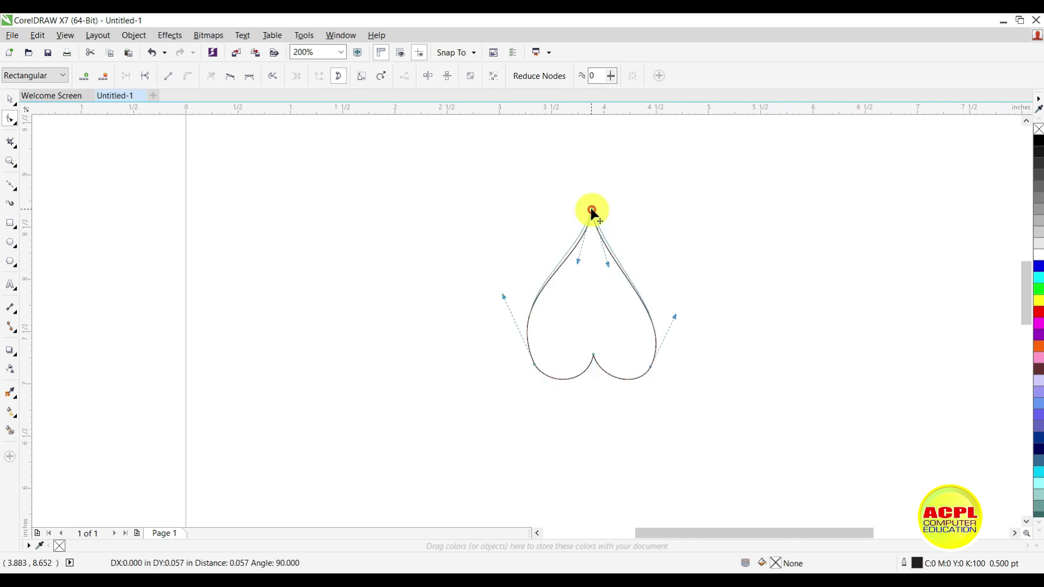
left_click_drag(577, 262, 581, 271)
left_click_drag(1034, 324, 631, 359)
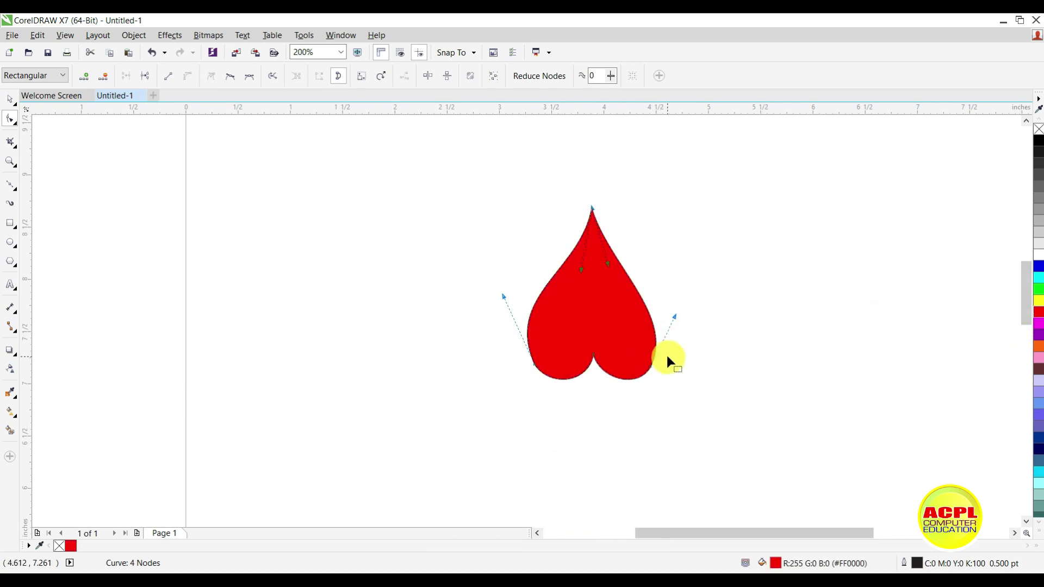
Step: Fine-tune the node where the red shape's right side meets its right lobe
scroll(651, 363, "up", 2)
left_click(650, 372)
left_click_drag(649, 373, 624, 393)
scroll(624, 393, "down", 1)
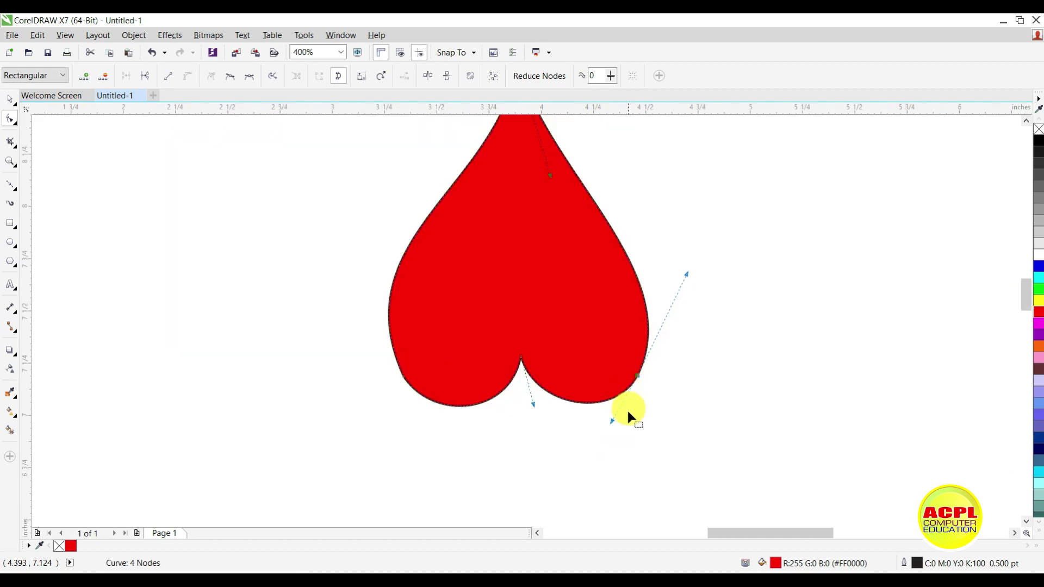
scroll(582, 351, "down", 1)
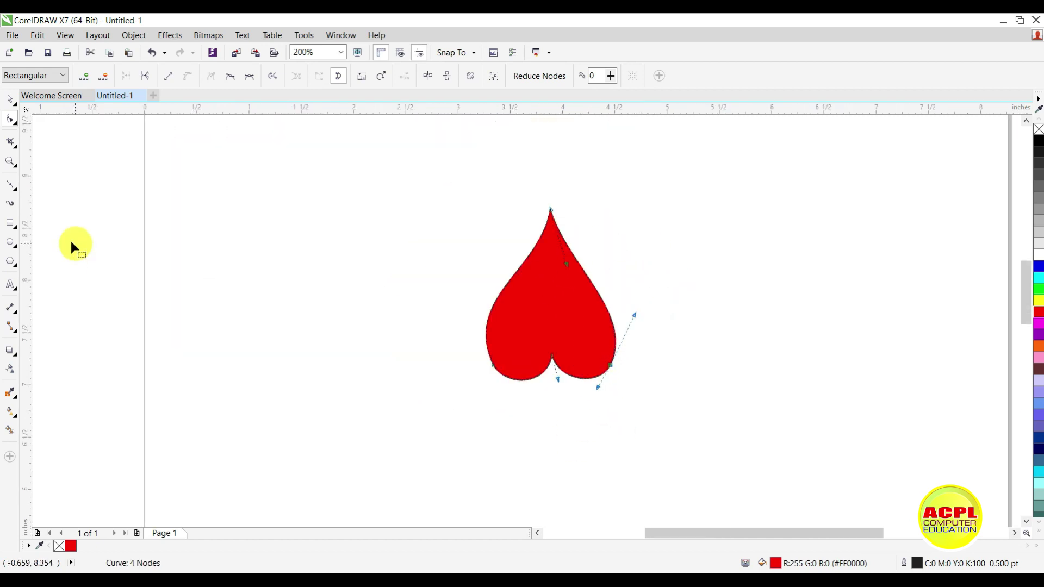
Step: Draw a closed Bézier triangle overlapping the red shape's right side, with its outer corner at about (4.87, 8.55) inches
left_click(12, 187)
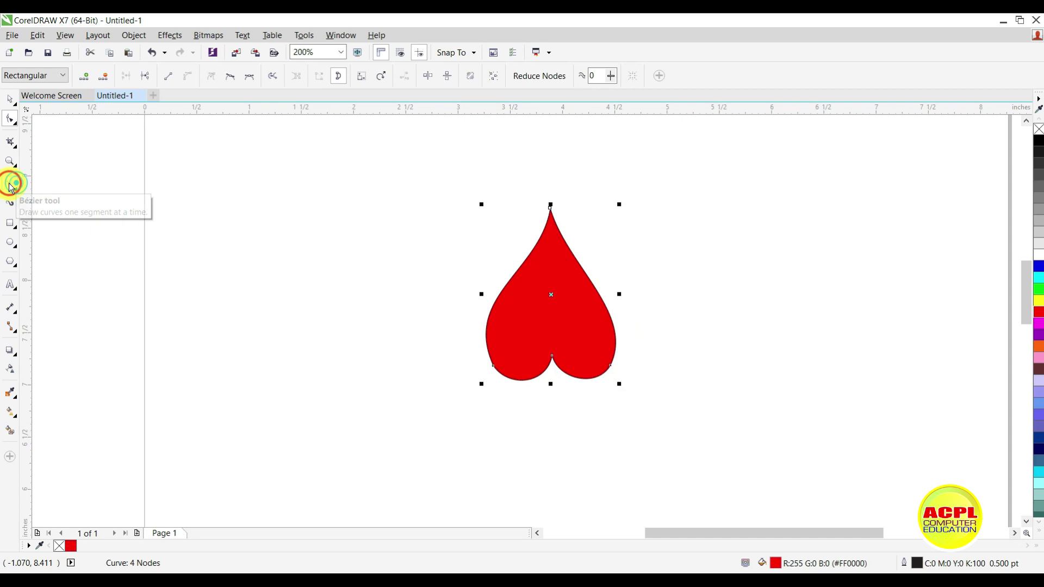
left_click(58, 198)
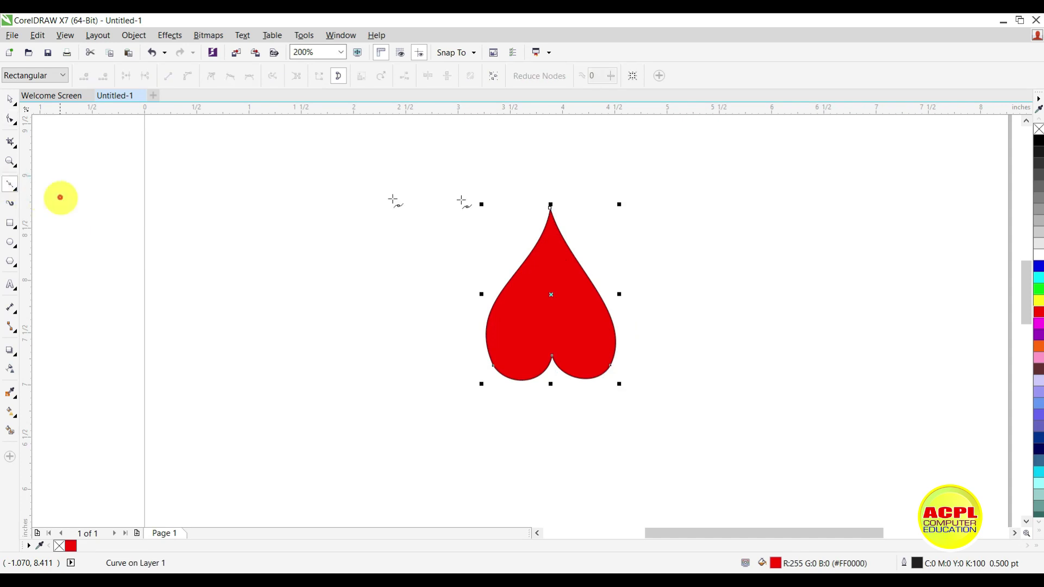
left_click(579, 260)
left_click(653, 223)
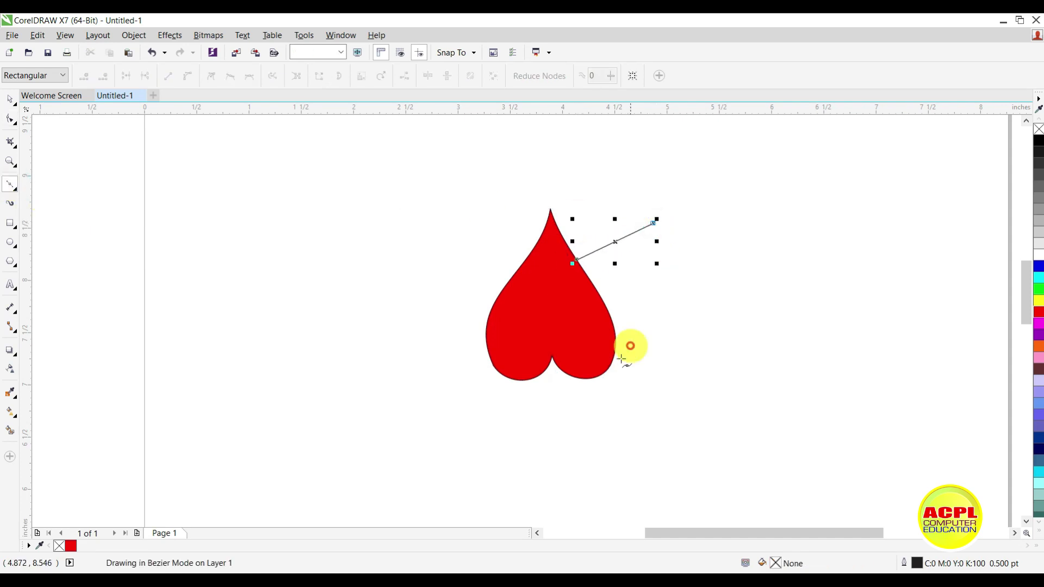
left_click(581, 378)
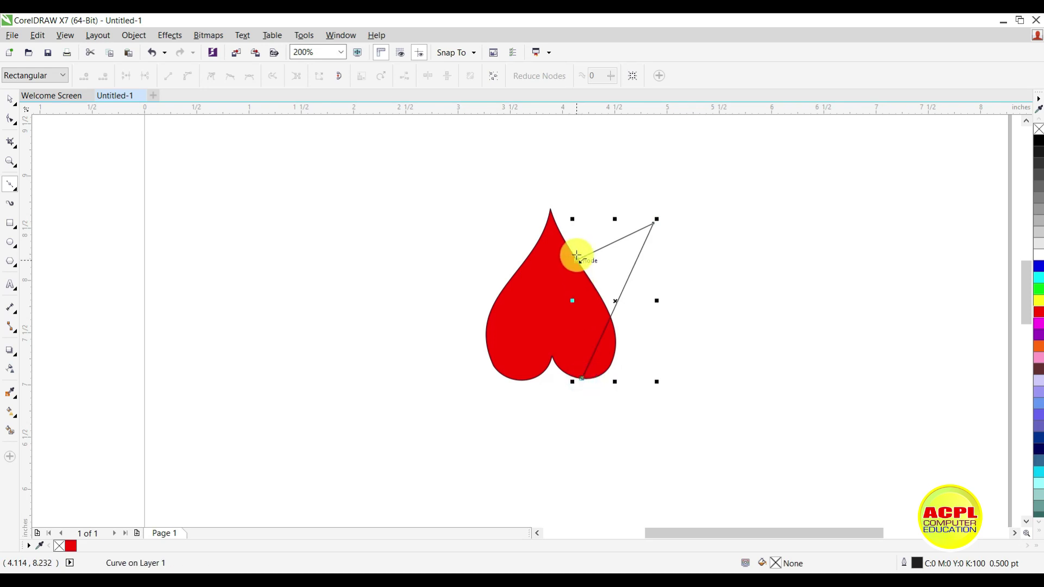
left_click(577, 259)
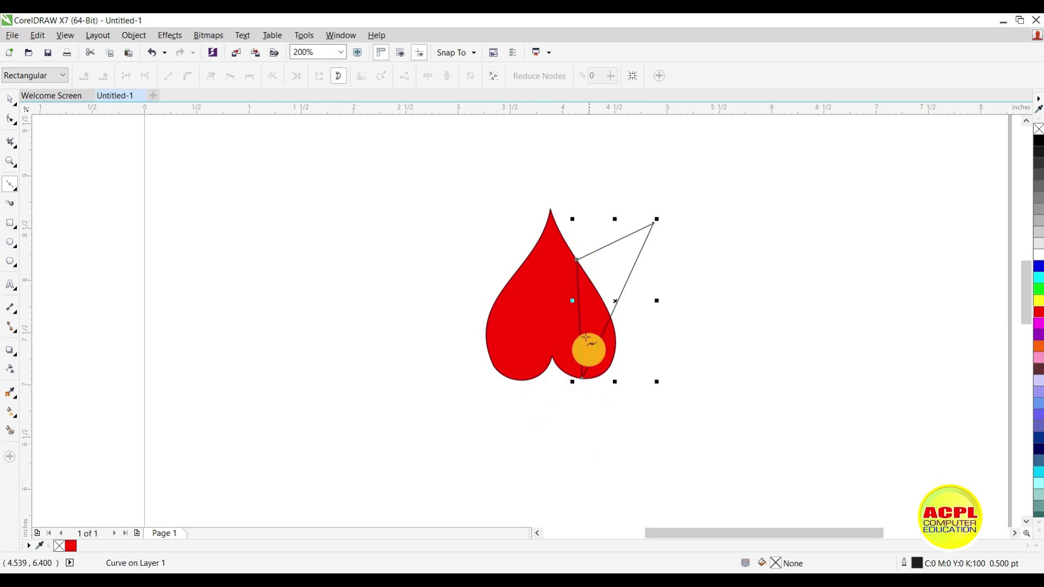
Step: Convert the triangle's upper edge to a curve with the Shape tool and bow it upward
left_click(9, 119)
left_click(573, 267)
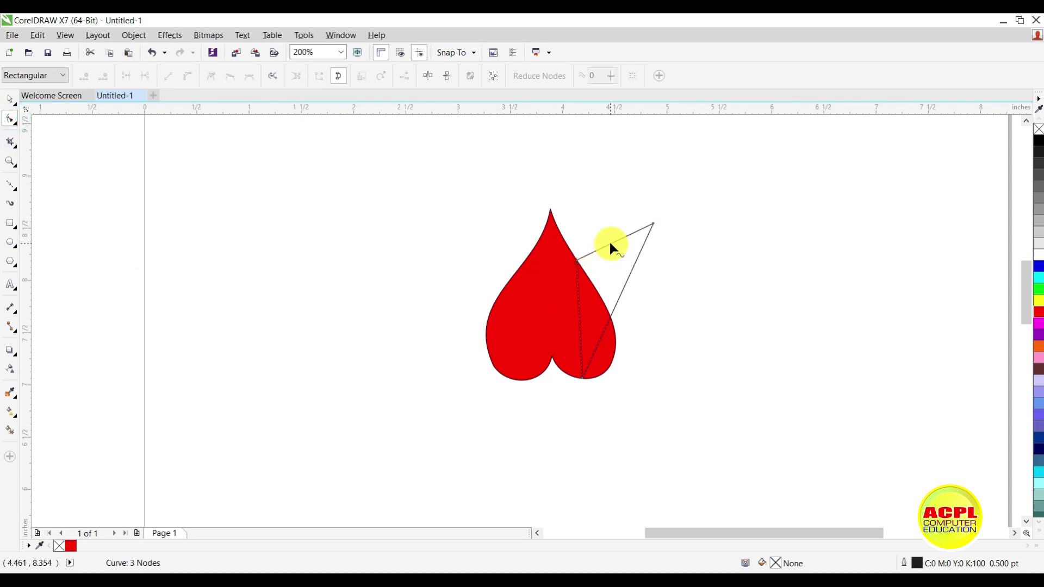
scroll(608, 242, "up", 2)
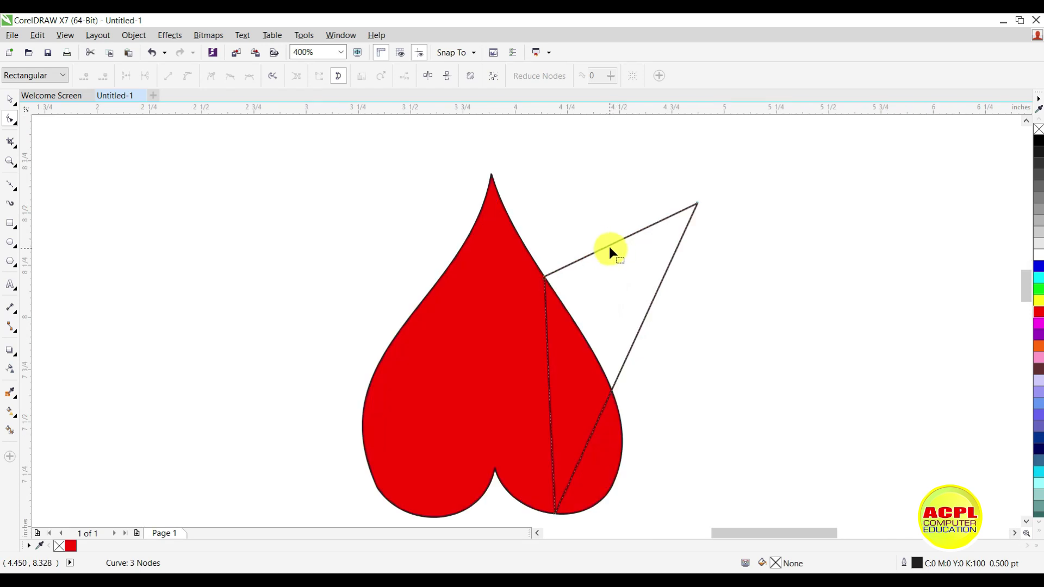
left_click(609, 246)
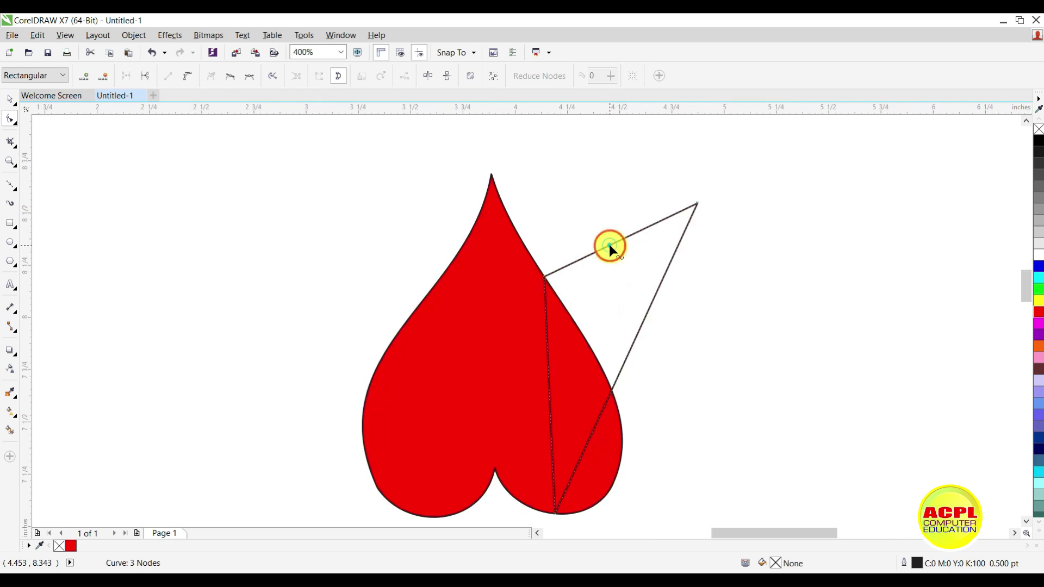
left_click(188, 78)
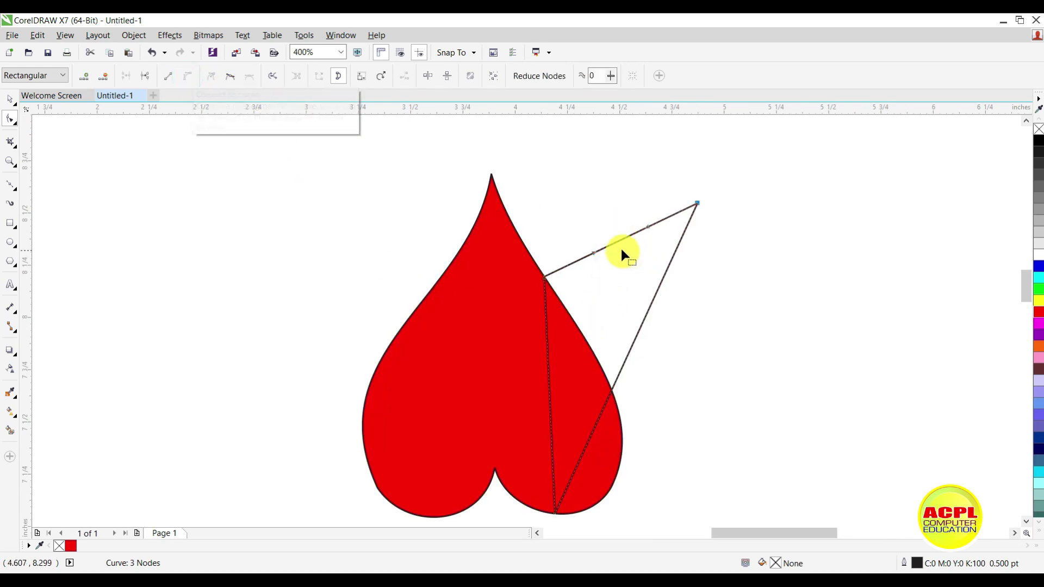
left_click_drag(613, 243, 594, 212)
Step: Convert the triangle's long right edge to a curve and pull its lower handle outward to round the petal's lower side
left_click(641, 324)
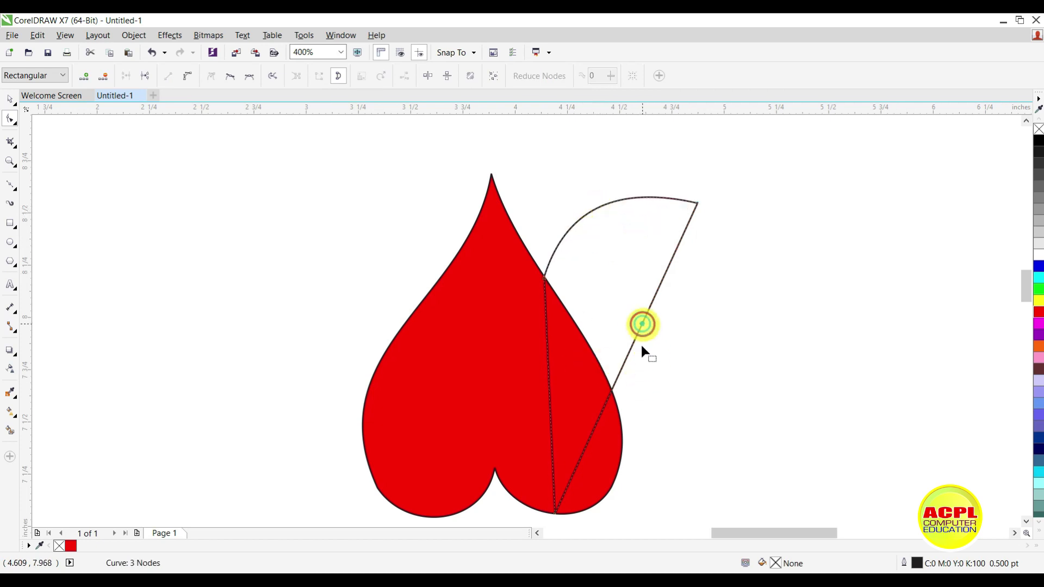
left_click(188, 76)
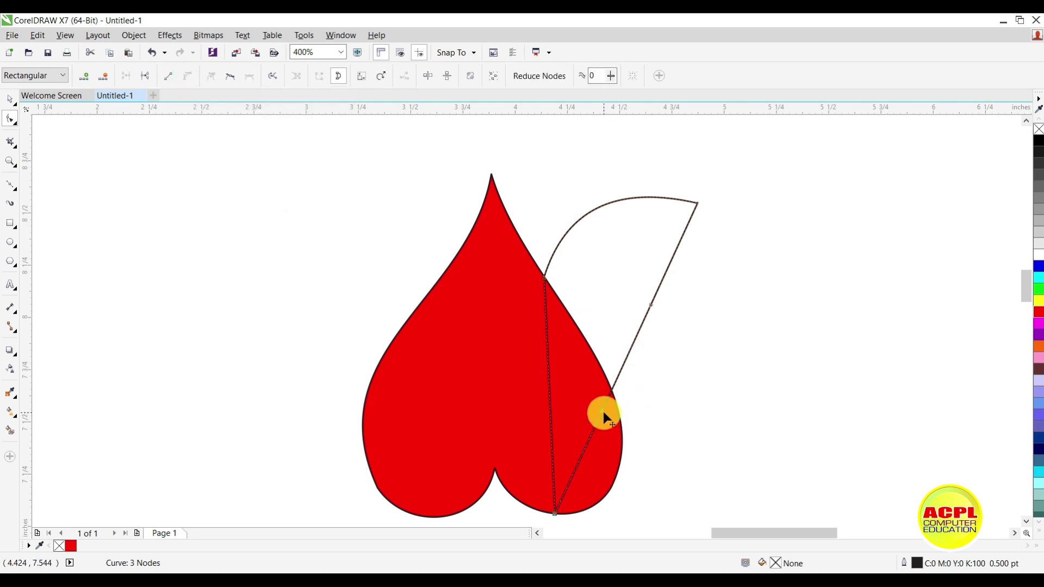
left_click_drag(602, 412, 786, 494)
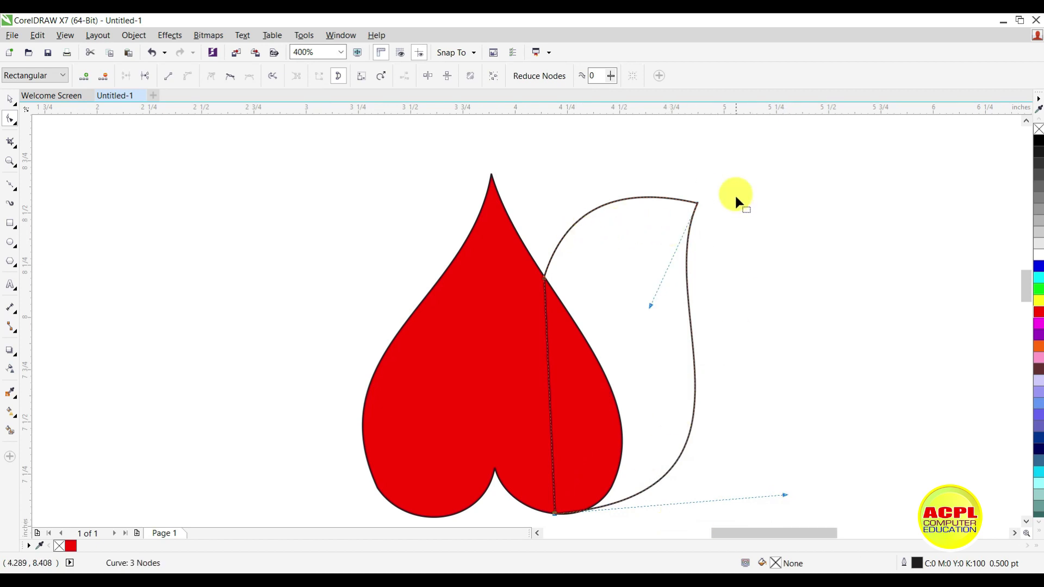
Step: Fill the closed right petal with red and send it to the back, behind the central red shape
left_click(1038, 313)
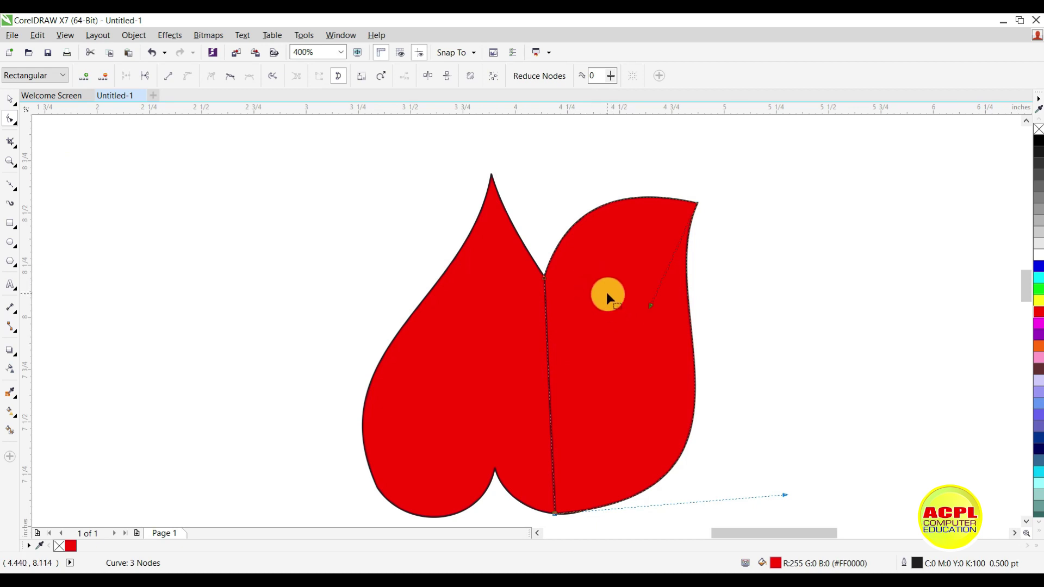
left_click(10, 101)
key("shift+Page_Down")
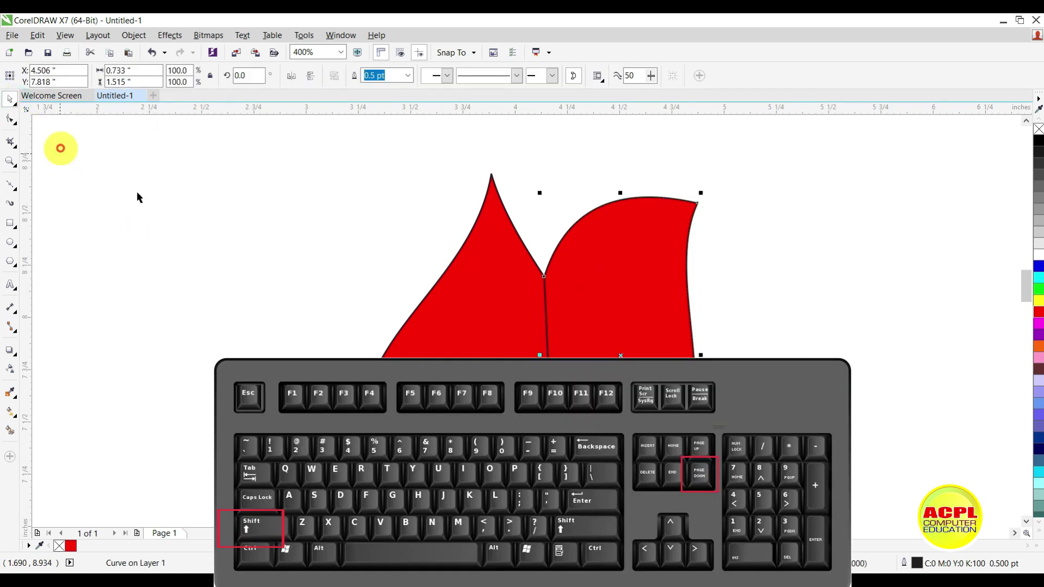
left_click(628, 286)
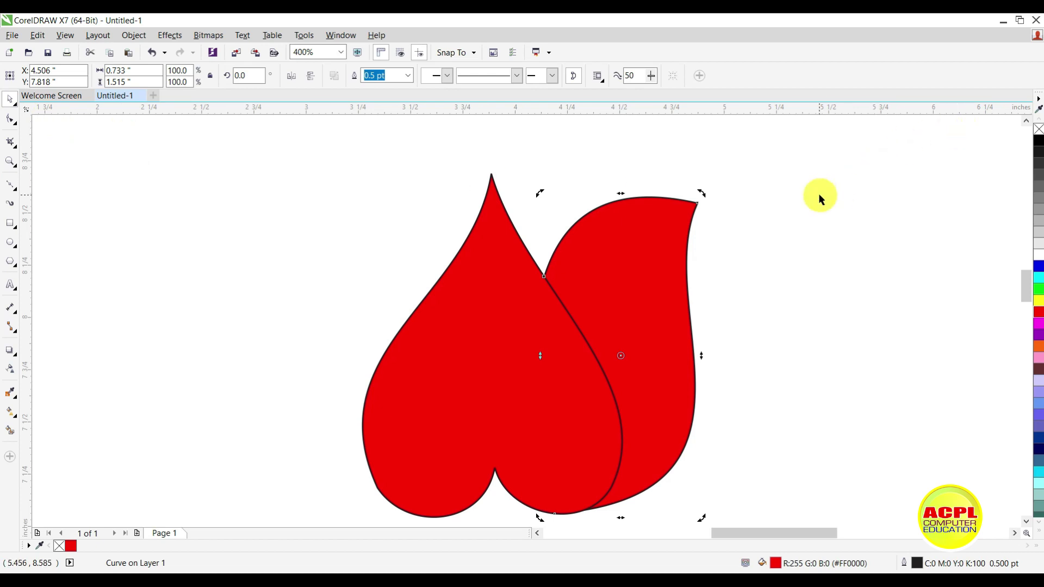
left_click(764, 264)
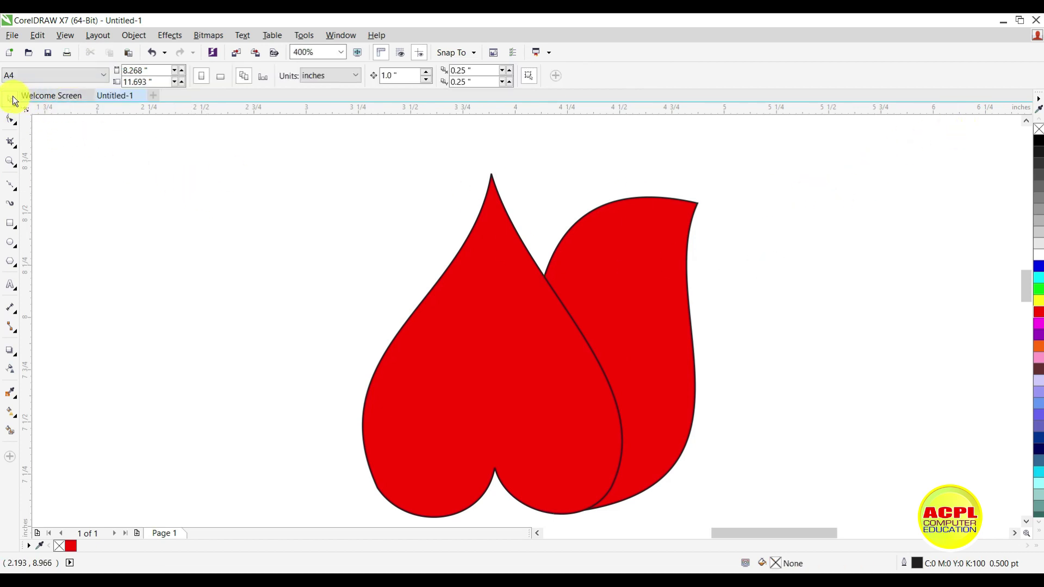
Step: Rotate a copy of the right petal clockwise about its centre so its tip points to the right, keeping the original
left_click(646, 272)
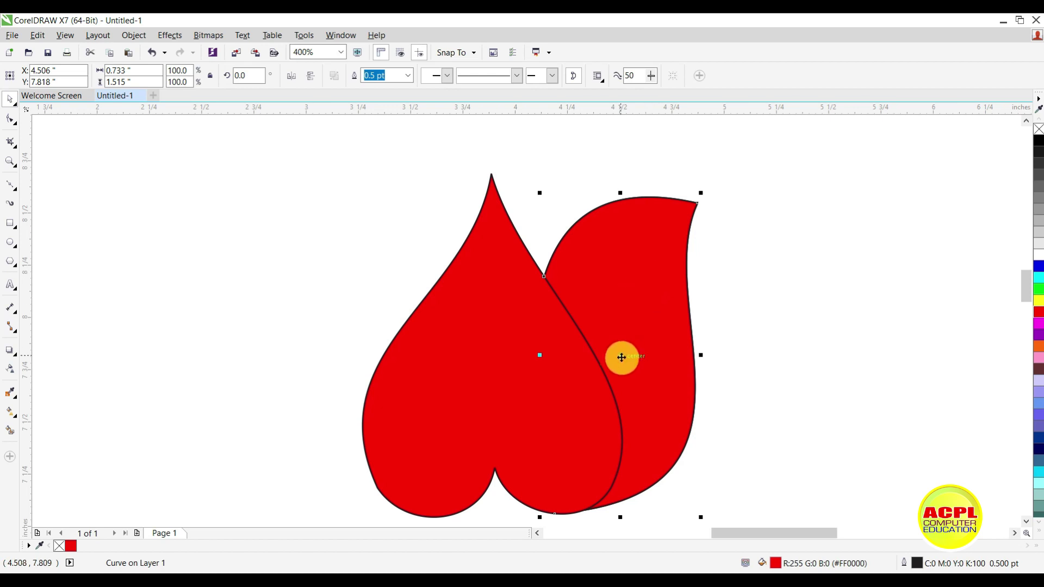
left_click(621, 357)
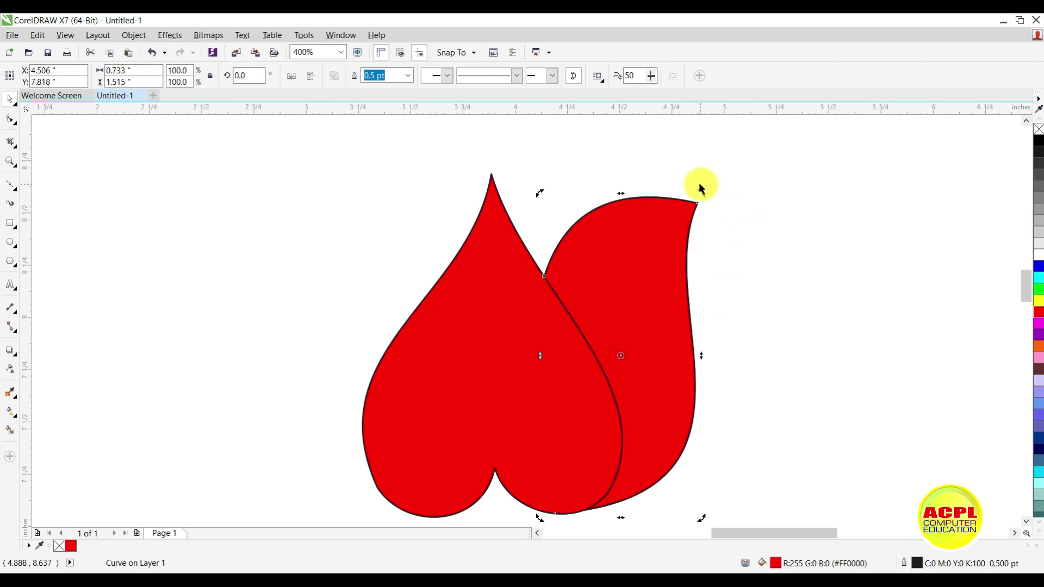
left_click_drag(701, 191, 792, 348)
Step: Draw a small rectangle about 0.39 by 0.32 inches left of the petals and enlarge it slightly from its corner
left_click(9, 222)
left_click_drag(148, 223, 230, 292)
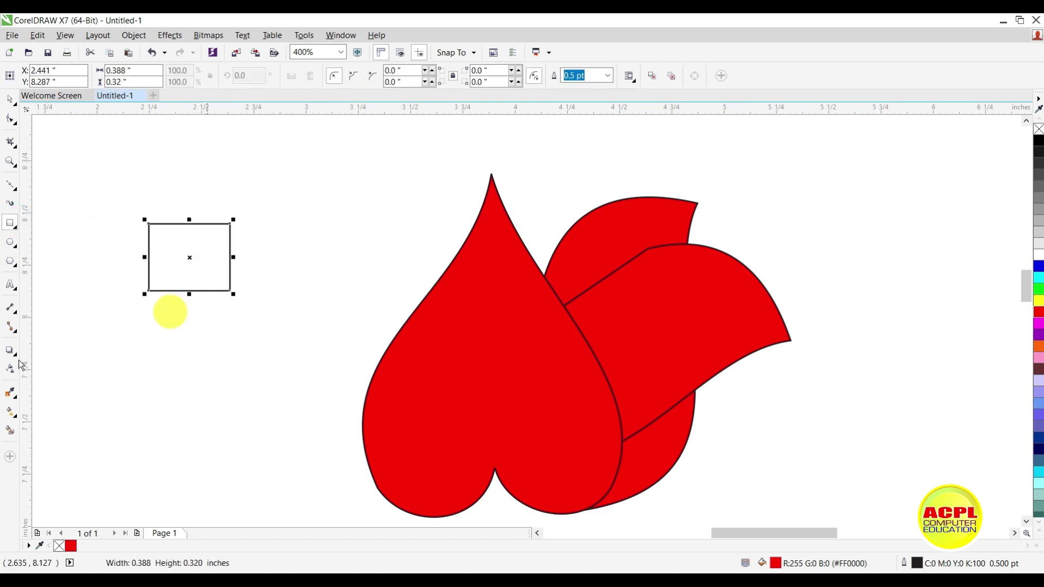
left_click(156, 170)
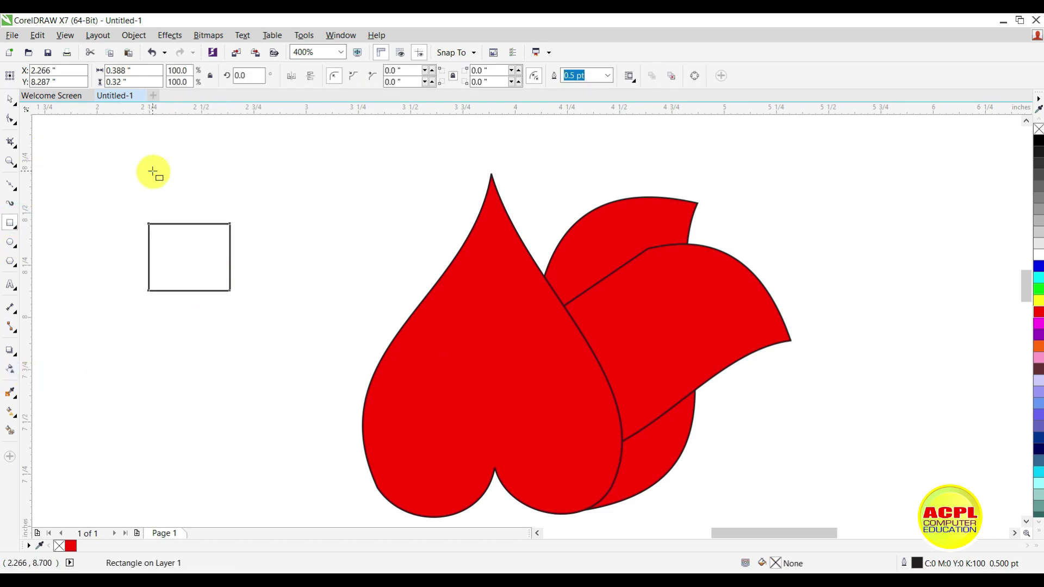
left_click(7, 100)
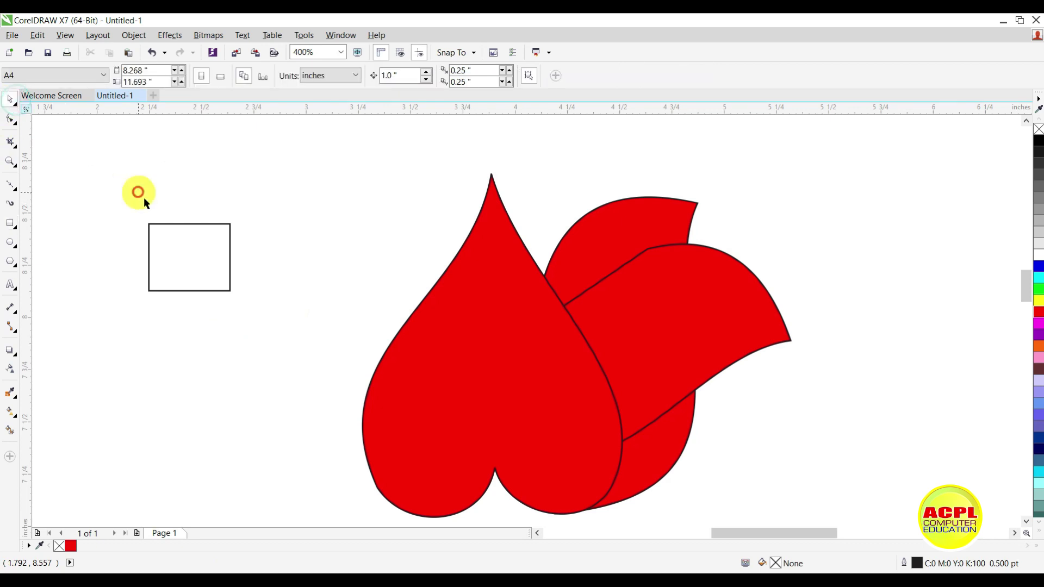
left_click(174, 237)
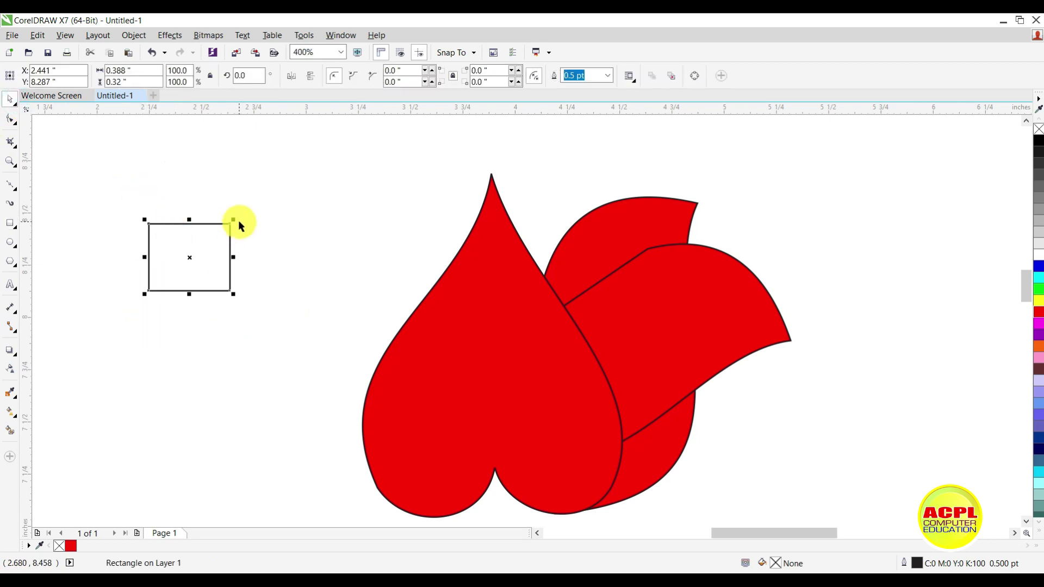
mouse_move(234, 222)
left_mouse_down()
mouse_move(310, 189)
mouse_move(234, 220)
left_mouse_up()
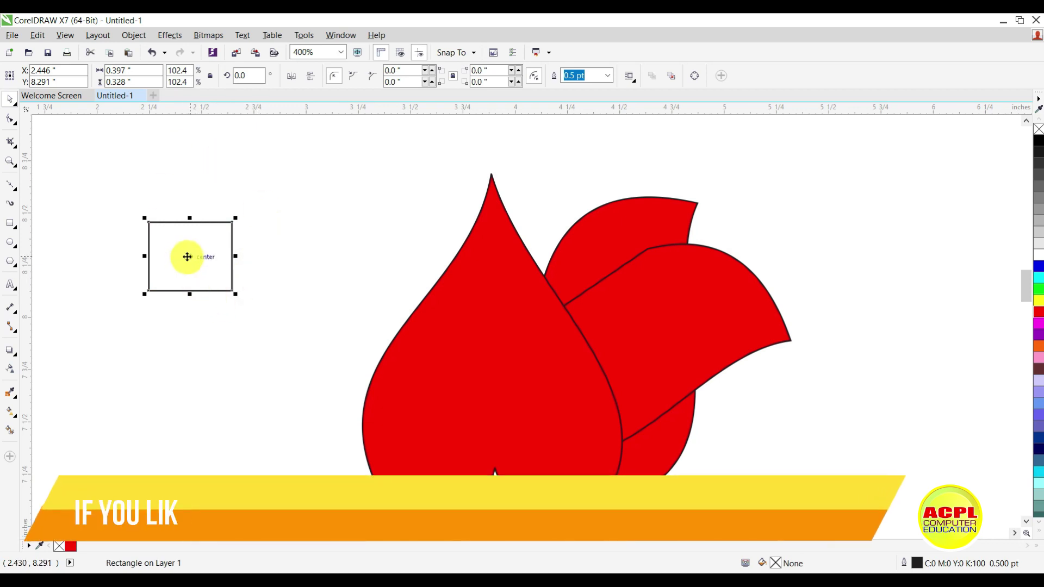
Step: Try rotating the small rectangle back and forth about its centre, then delete it
left_click(188, 259)
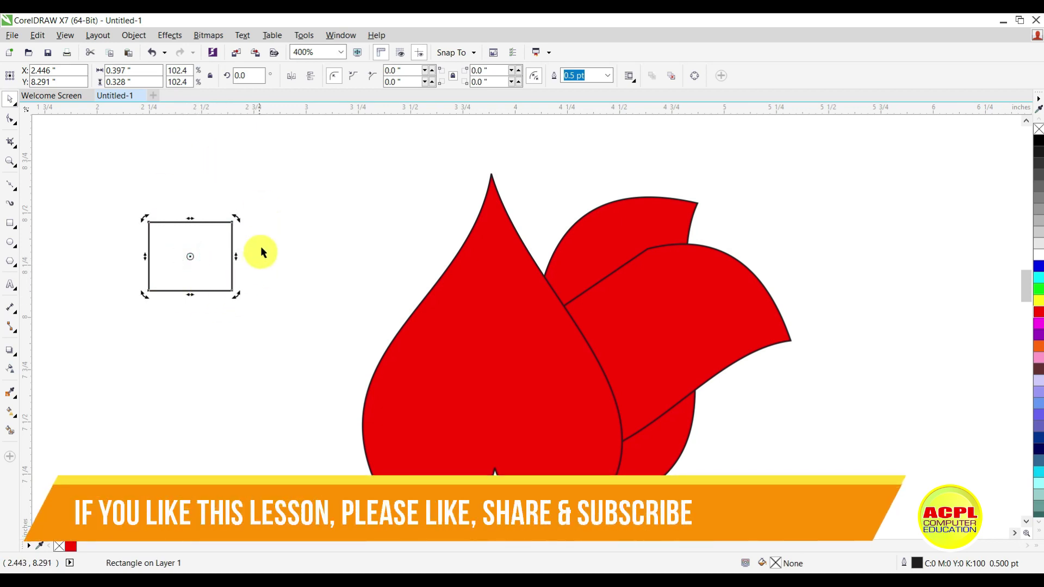
scroll(154, 197, "up", 1)
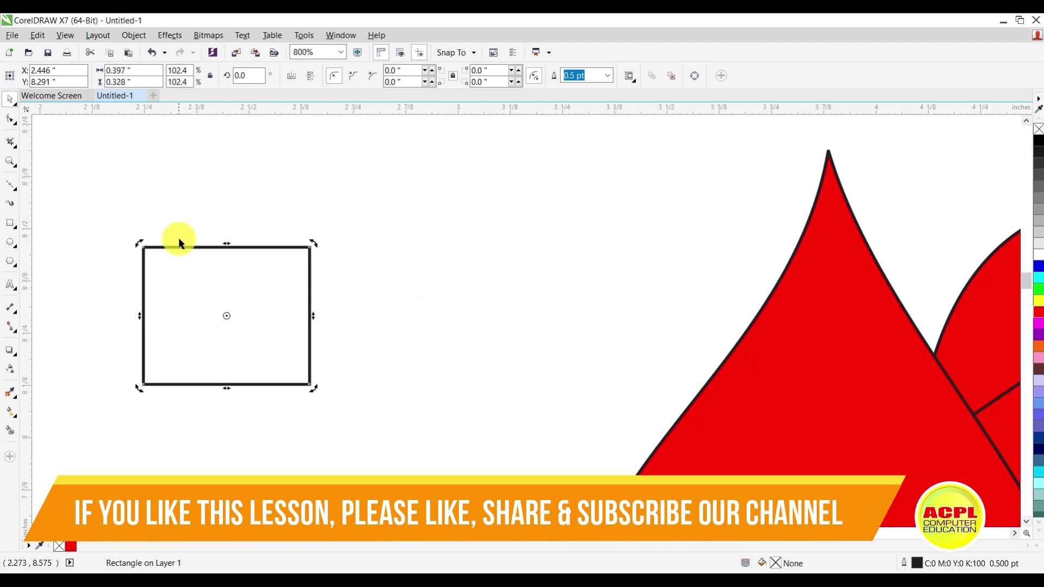
scroll(135, 253, "up", 1)
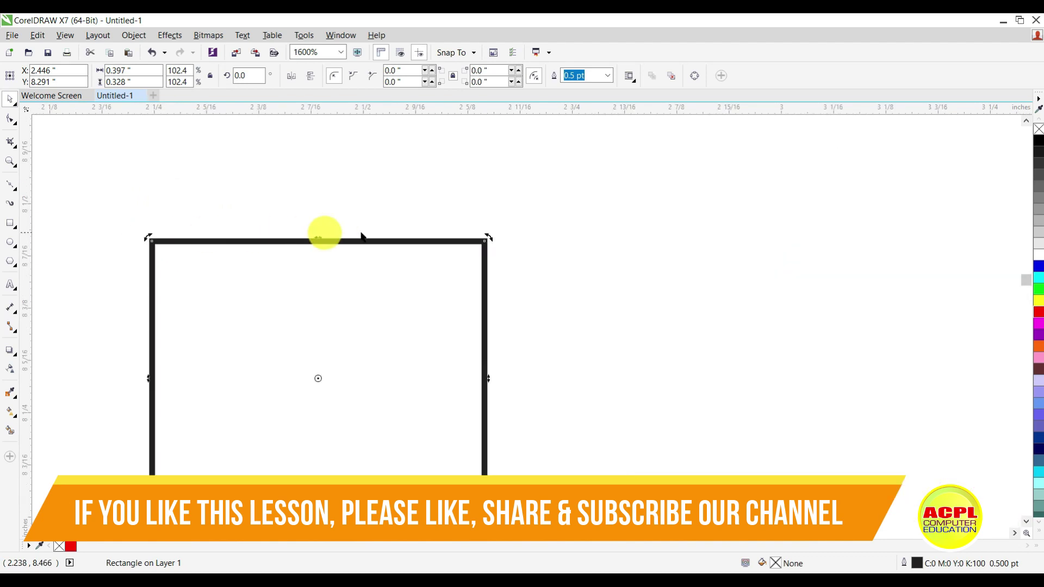
left_click_drag(488, 238, 308, 159)
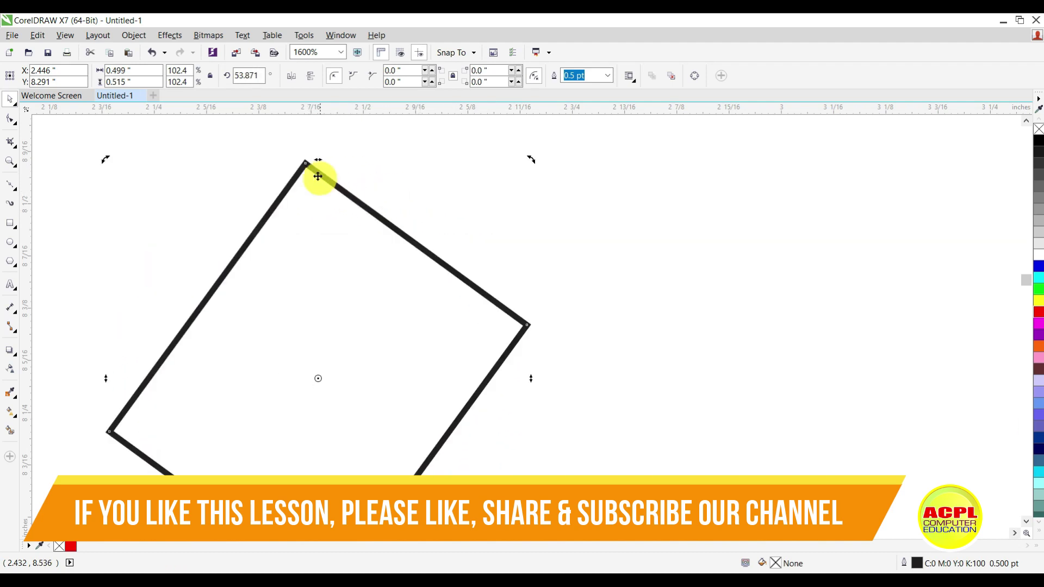
left_click_drag(531, 159, 526, 299)
scroll(492, 227, "down", 4)
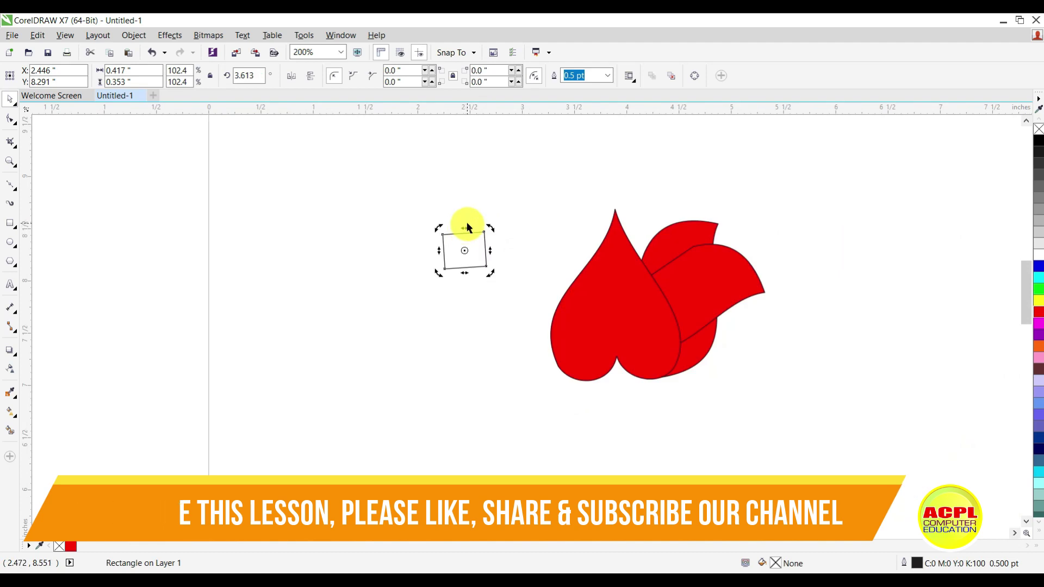
key("Delete")
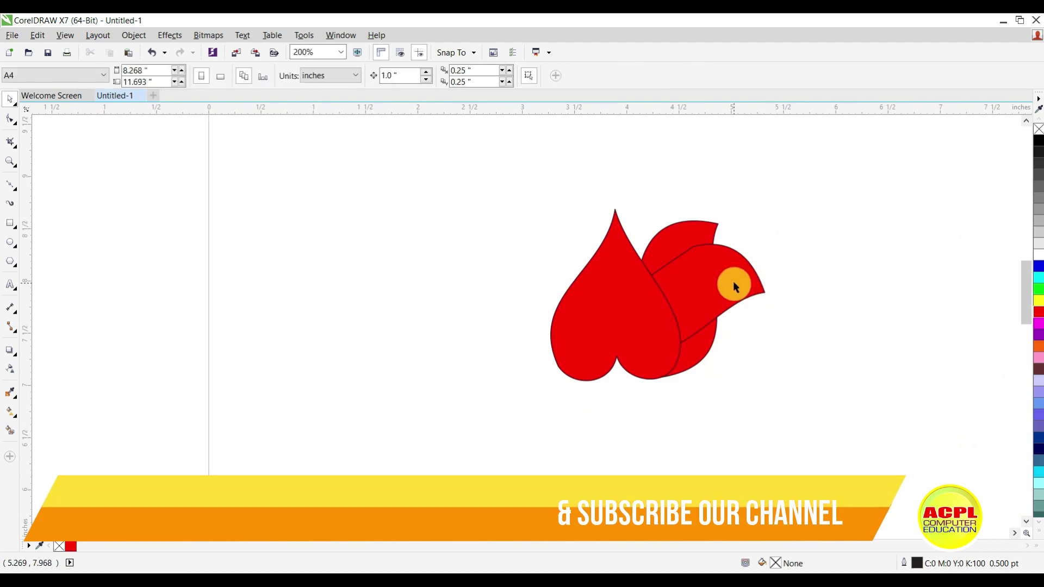
Step: Rotate the second side petal about its centre to about 295.75 degrees
left_click(733, 284)
left_click(733, 284)
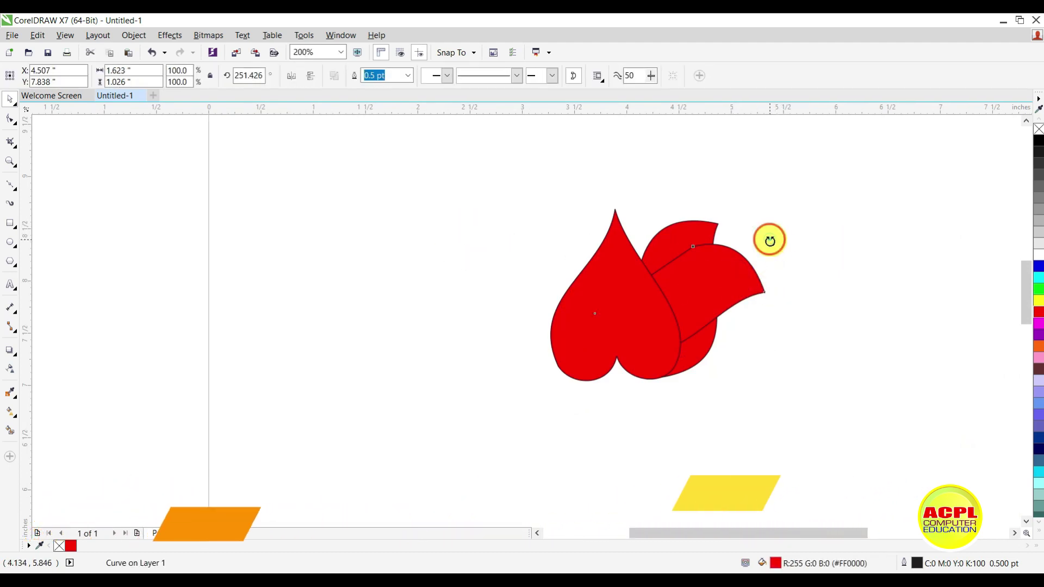
left_click_drag(770, 240, 775, 244)
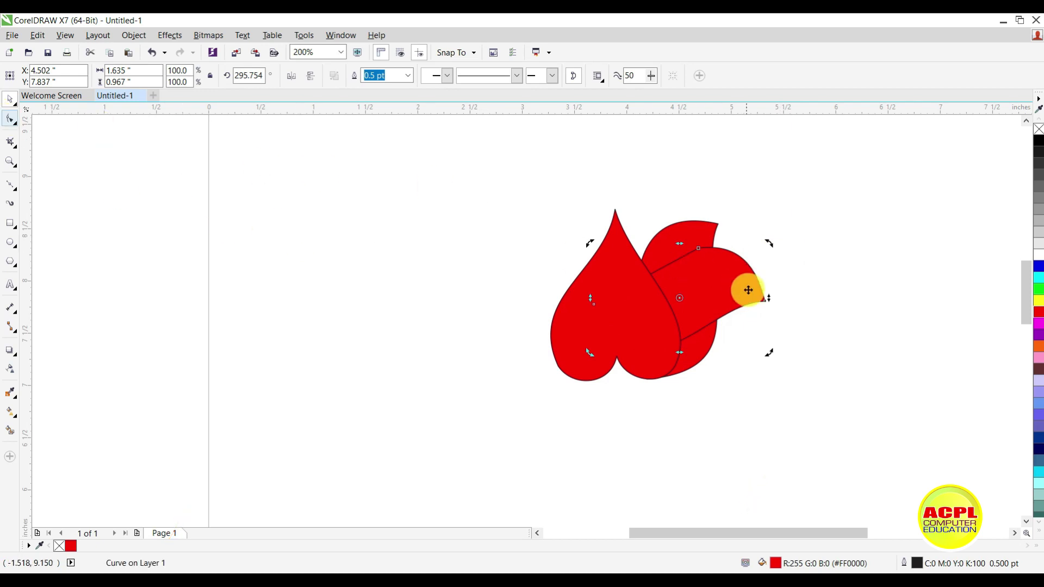
left_click(792, 223)
Step: Move the second side petal down to about (4.62, 7.48) inches and send it one level behind the first side petal
left_click(719, 282)
left_click_drag(722, 292, 734, 329)
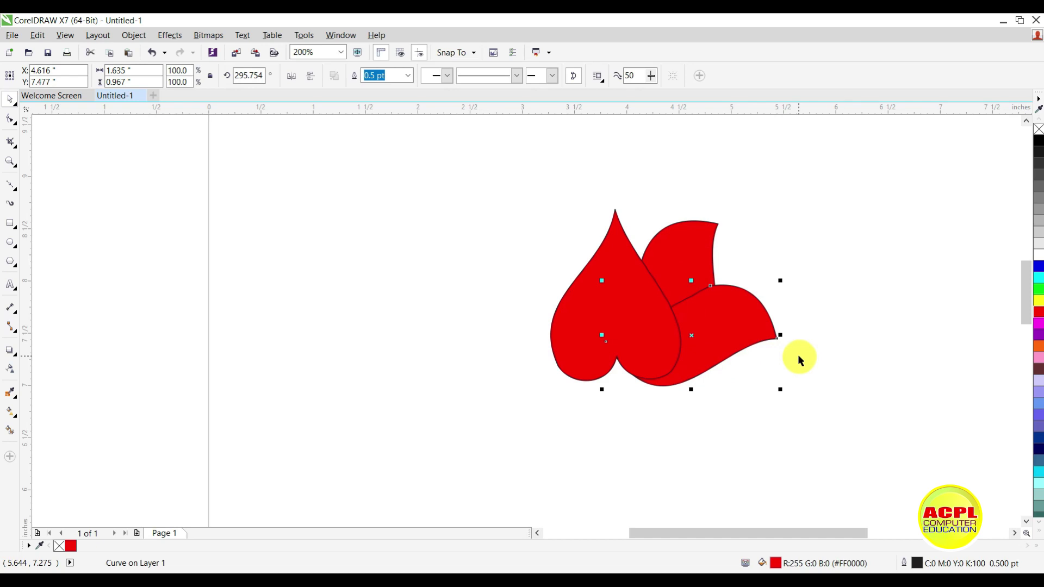
key("ctrl+Page_Down")
Step: Make a copy of the second side petal rotated to about 229.6 degrees and place it below at about (4.52, 7.13) inches
left_click(691, 335)
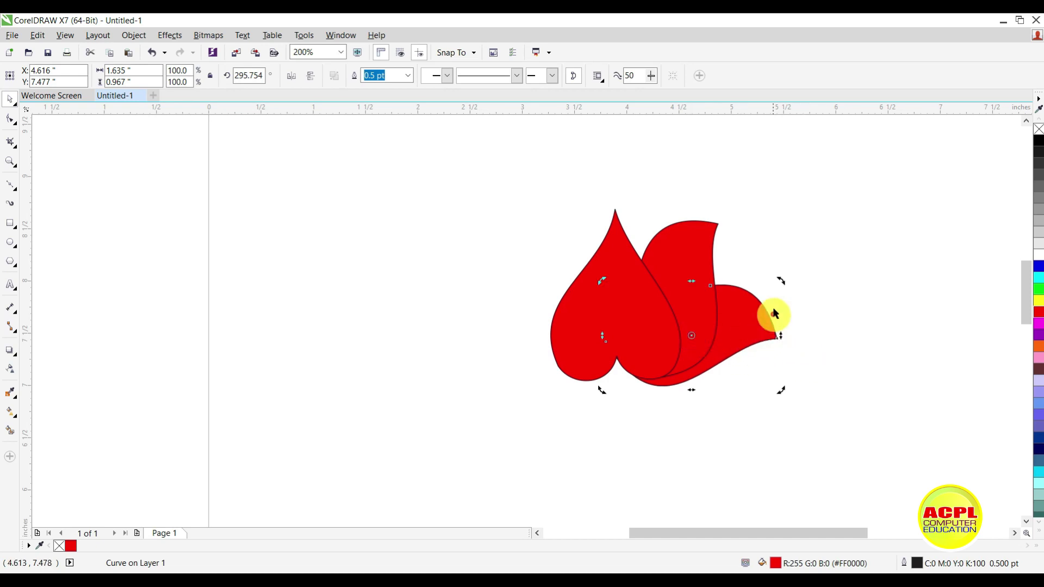
left_click_drag(778, 278, 787, 402)
left_click_drag(726, 369, 711, 403)
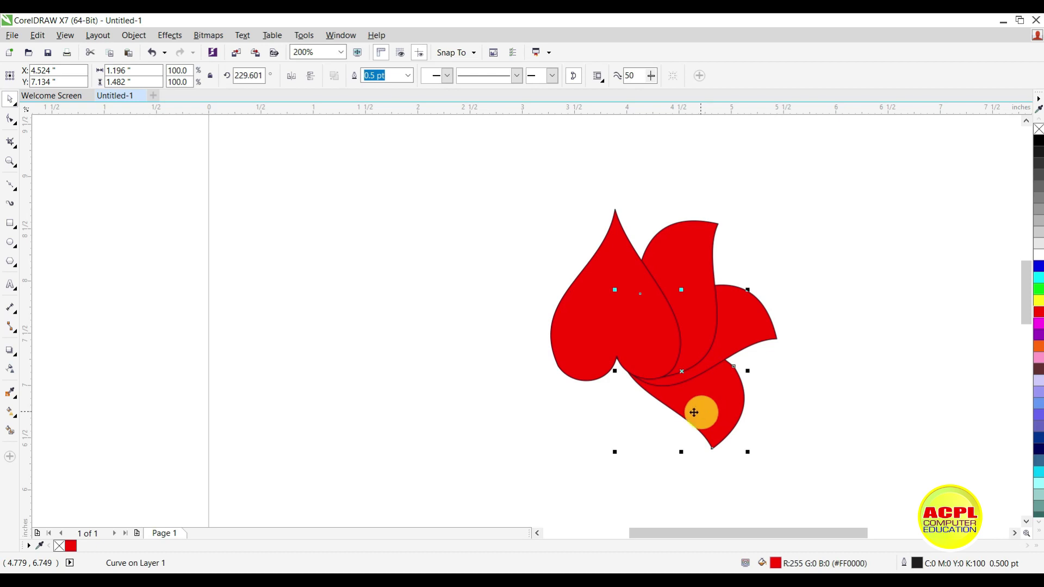
Step: Move the lowest petal's outer upper node with the Shape tool up to the lower edge of the neighbouring petal
left_click(12, 119)
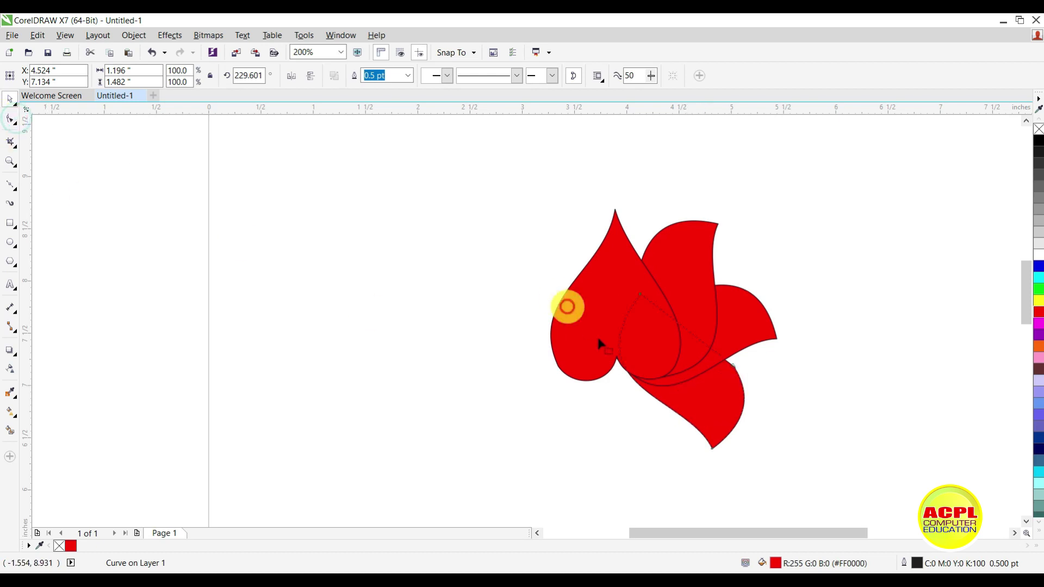
left_click_drag(733, 366, 727, 357)
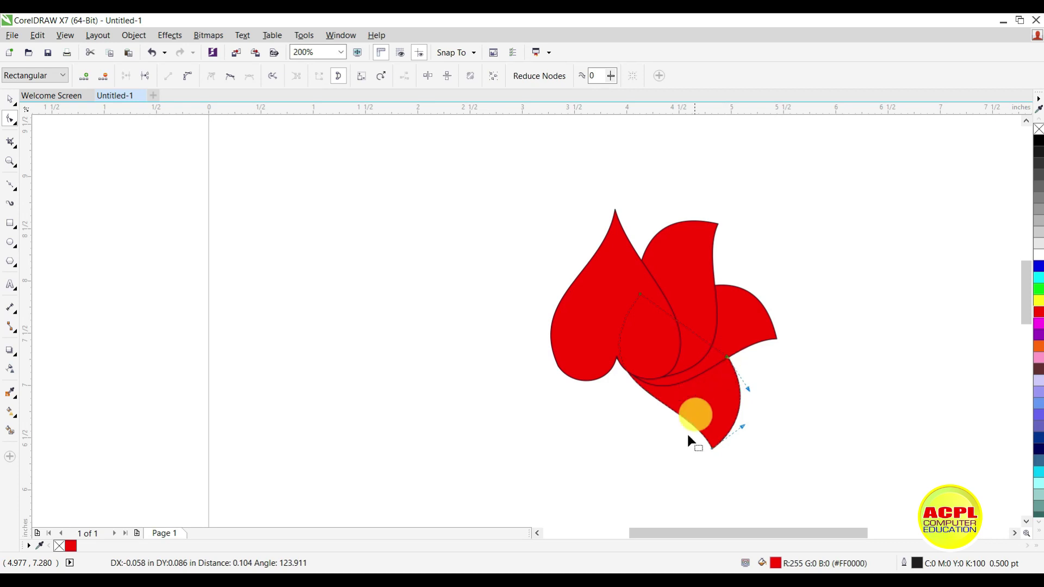
left_click(640, 294)
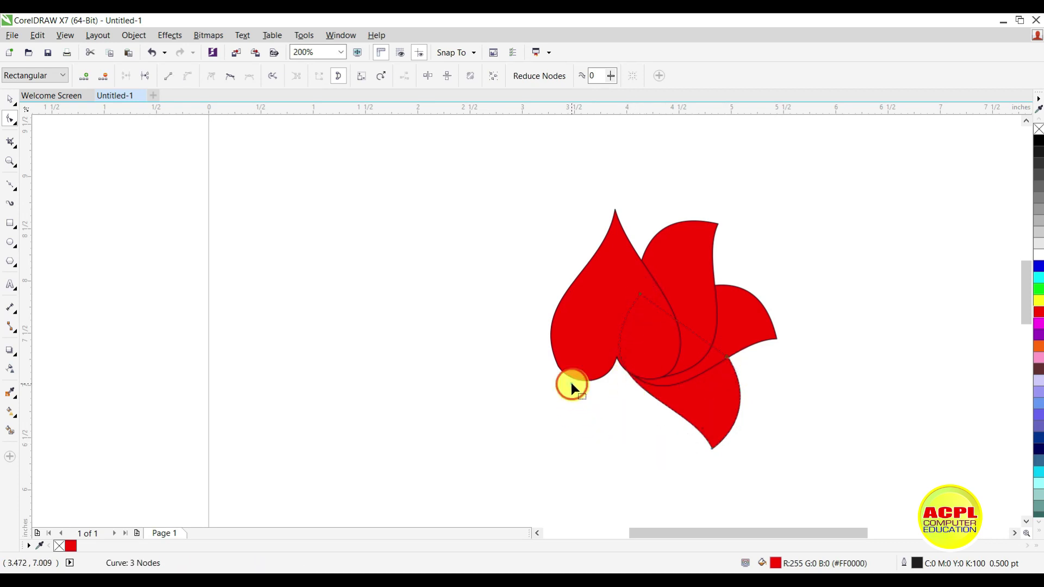
left_click(576, 409)
Step: Adjust the curve handle at the lowest petal's inner node to reshape its side near the central shape's notch
scroll(639, 308, "up", 2)
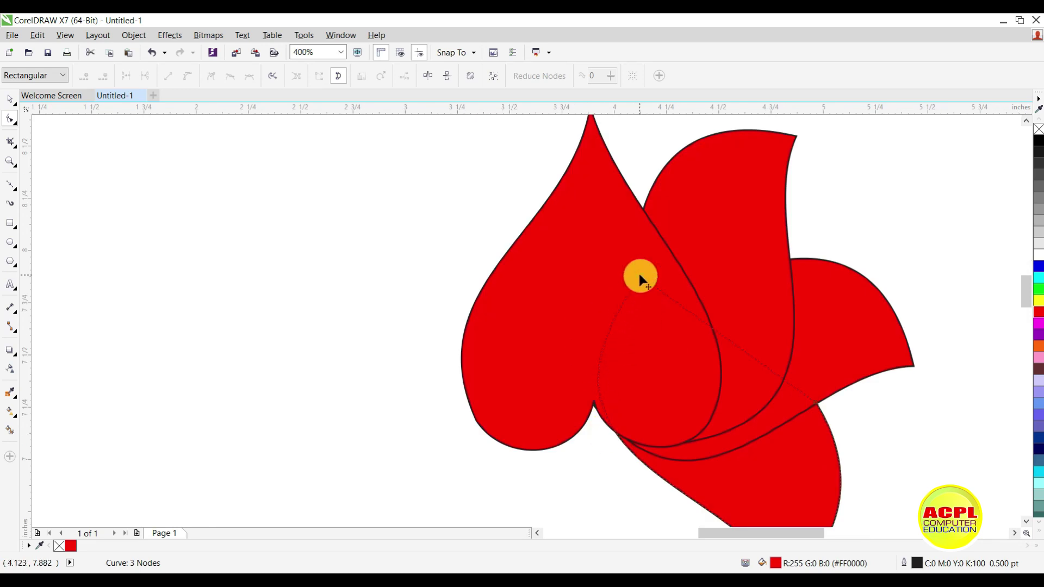
left_click_drag(640, 276, 509, 521)
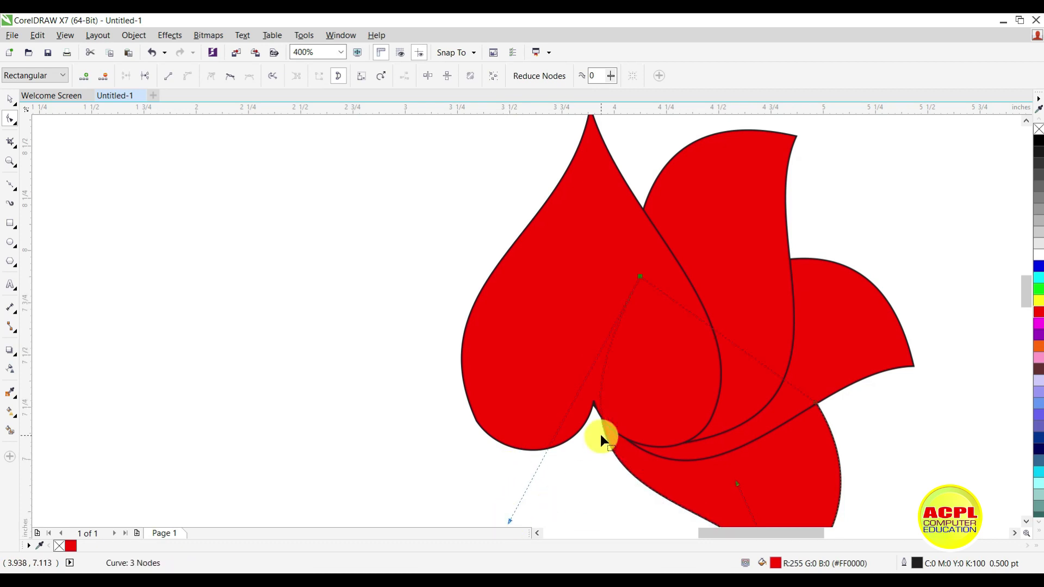
scroll(600, 435, "down", 2)
left_click(15, 101)
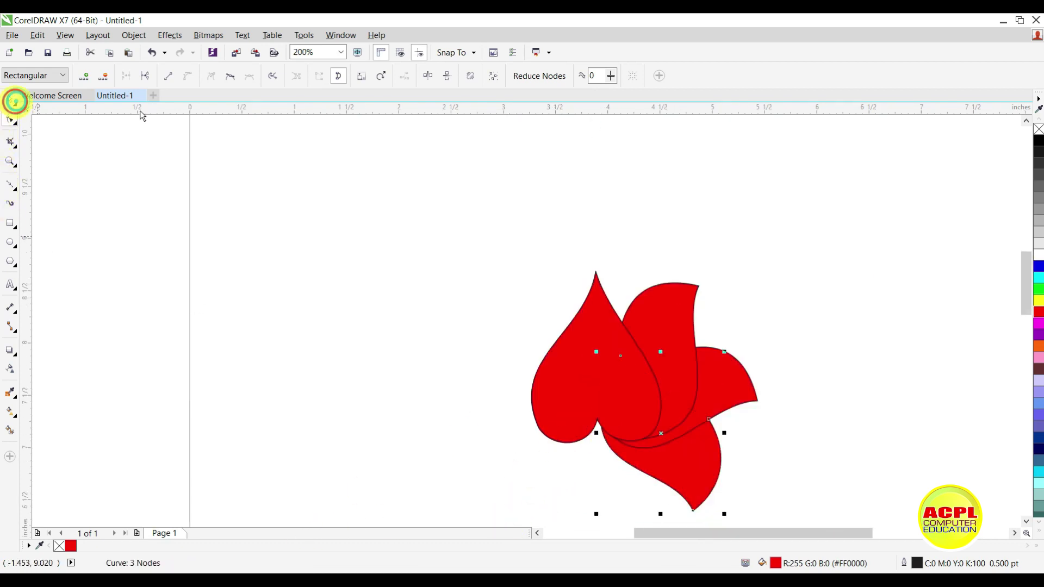
Step: Select the three side petals right of the central shape, leaving the central shape out
left_click(1025, 521)
left_click(1025, 522)
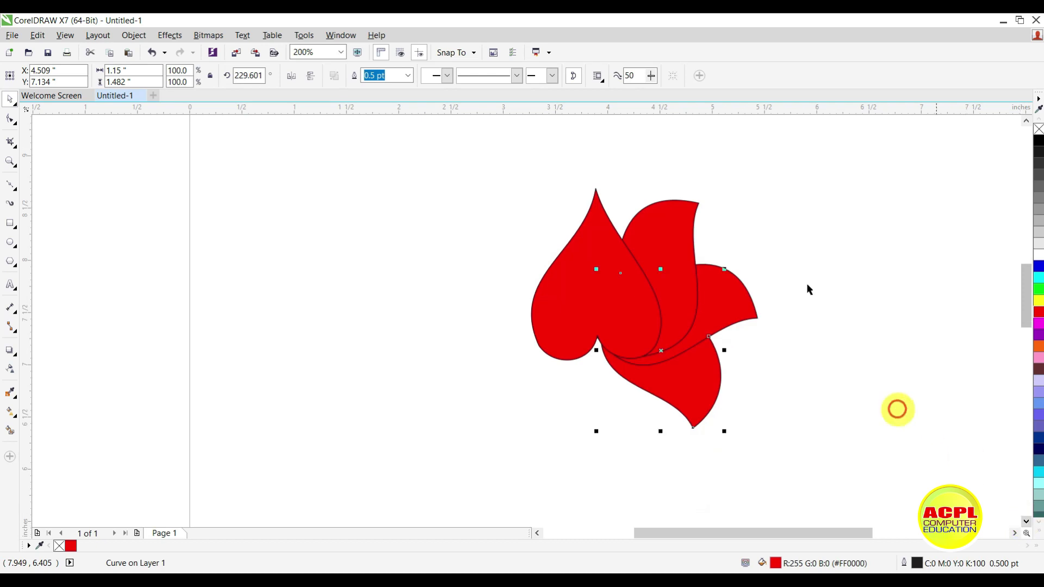
left_click(583, 287)
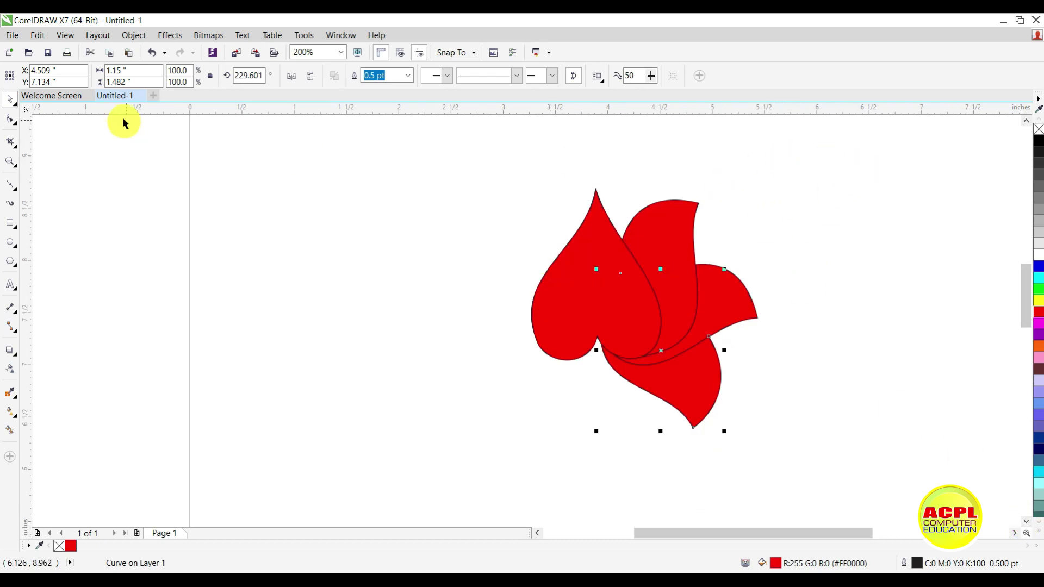
left_click(10, 99)
left_click_drag(822, 177, 576, 462)
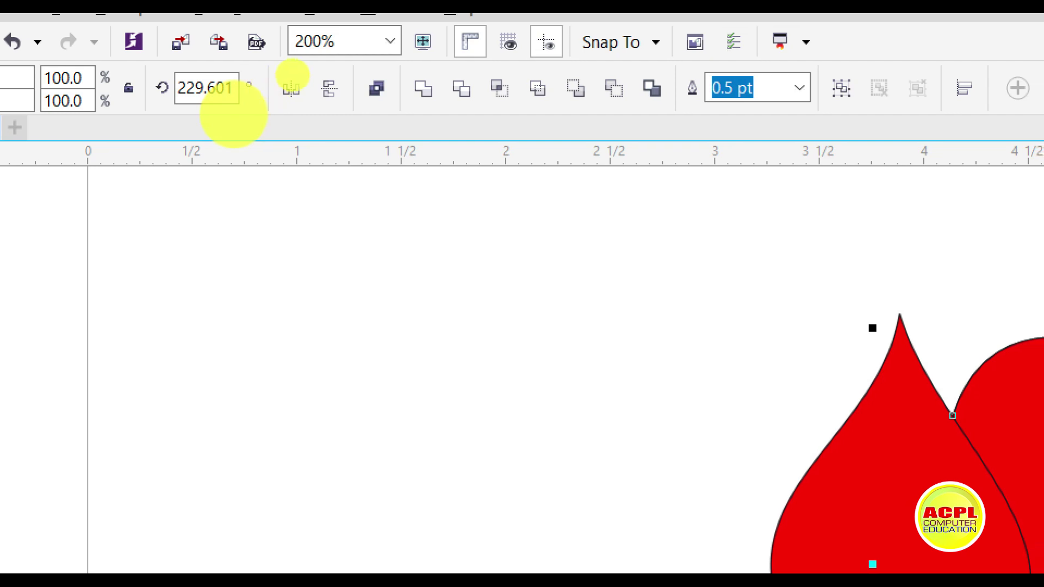
left_click(282, 74)
left_click_drag(289, 81, 338, 115)
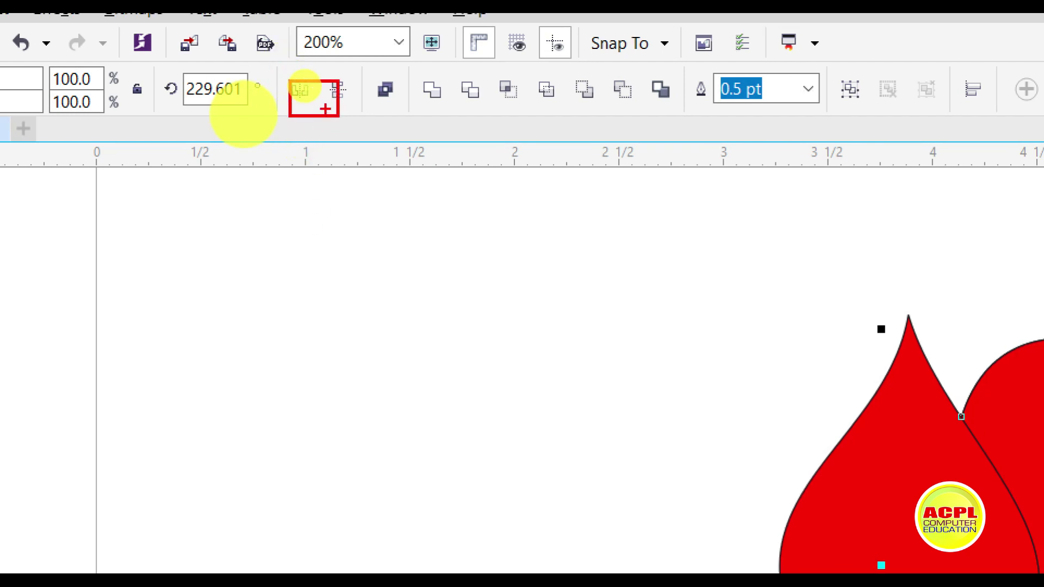
mouse_move(352, 65)
left_mouse_down()
mouse_move(352, 128)
mouse_move(316, 130)
left_mouse_up()
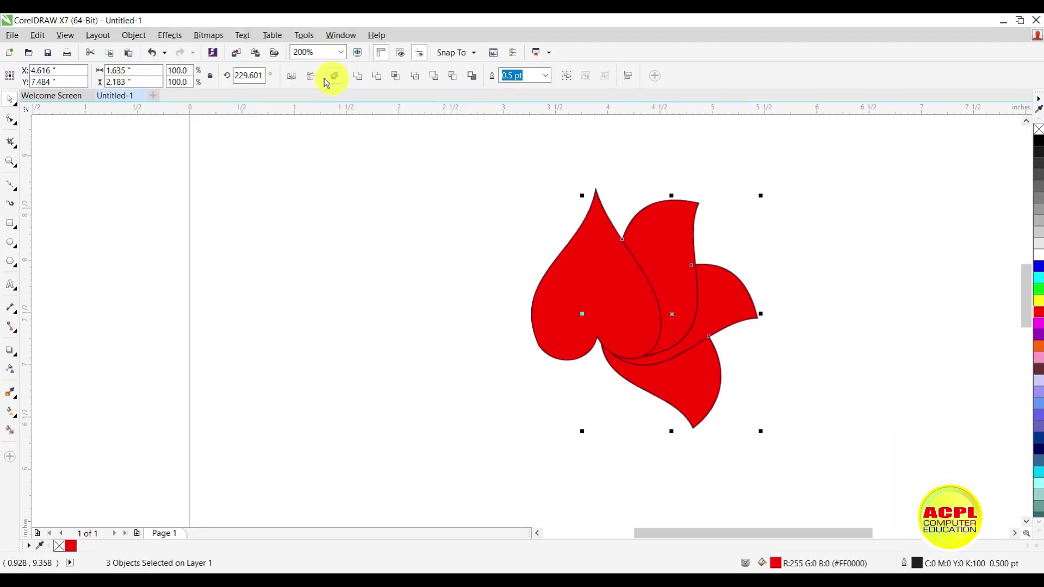
mouse_move(323, 63)
left_mouse_down()
mouse_move(315, 96)
mouse_move(298, 97)
left_mouse_up()
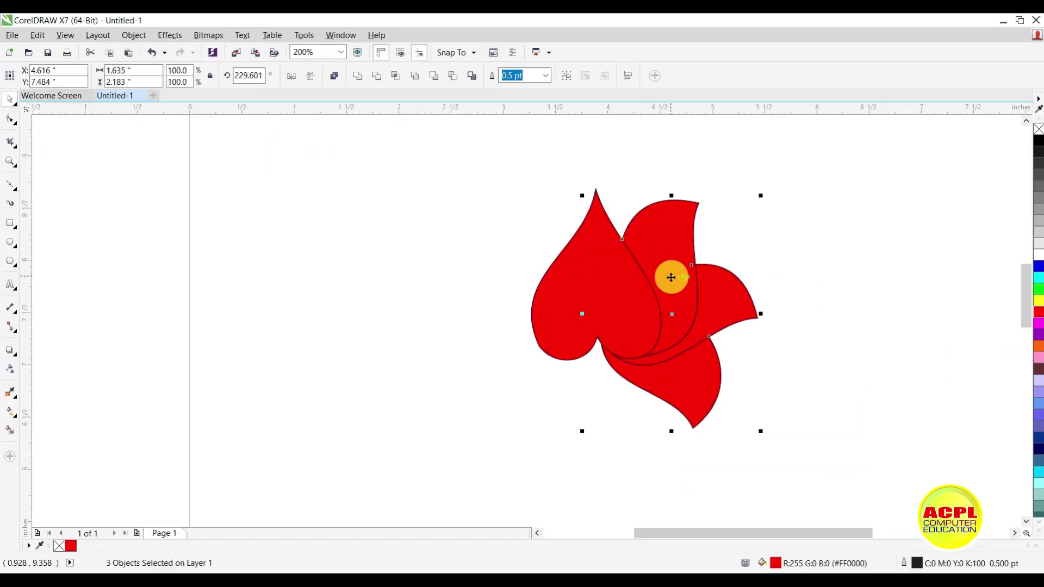
Step: Mirror a copy of the three side petals horizontally and move it to the flower's left side, centred at about (3.17, 7.48) inches
left_click(294, 77)
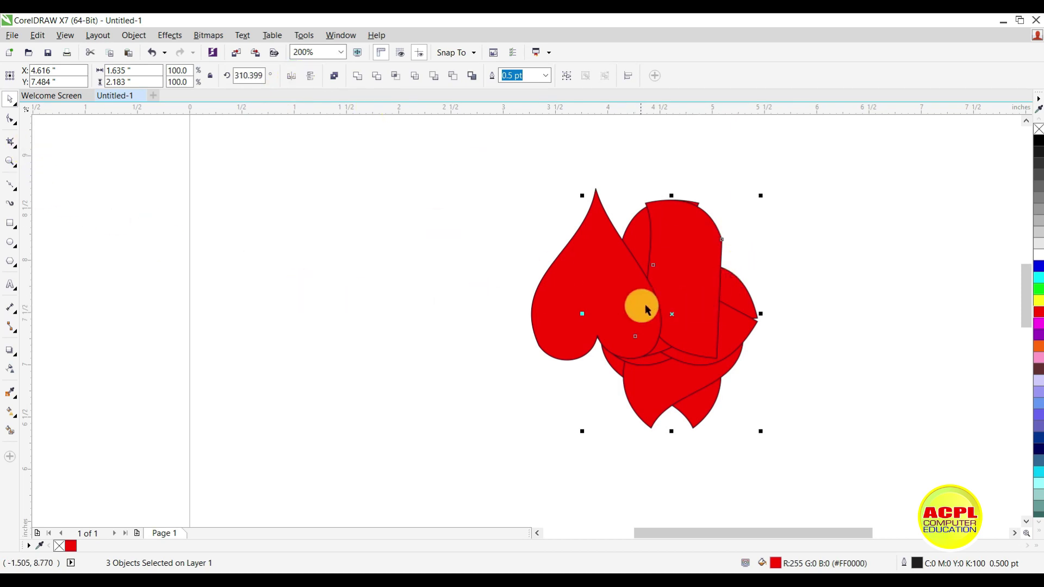
left_click_drag(681, 308, 528, 309)
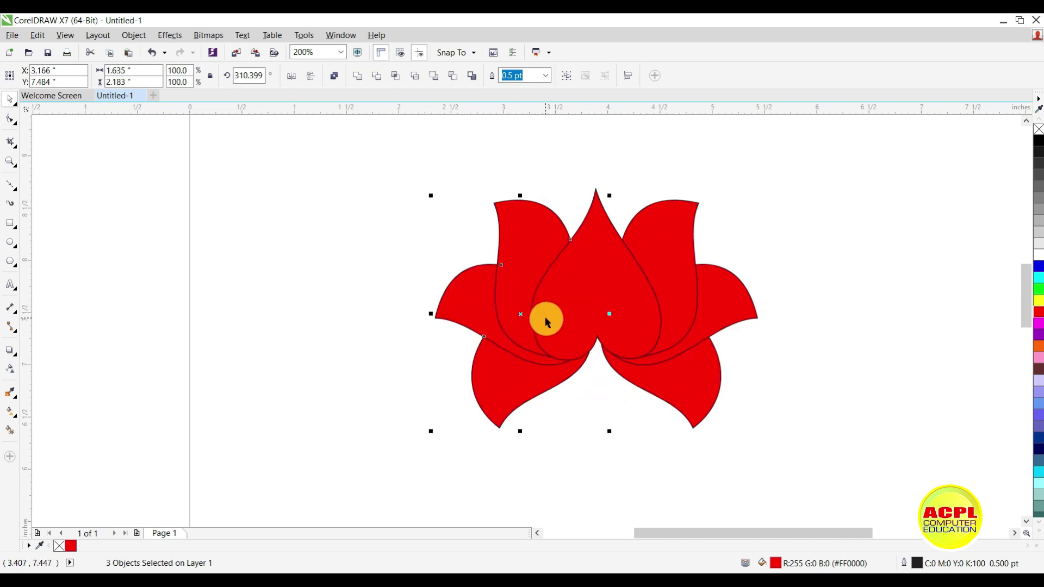
Step: Select all seven petals of the flower and group them
scroll(547, 324, "down", 2)
left_click(464, 305)
left_click_drag(461, 228, 704, 415)
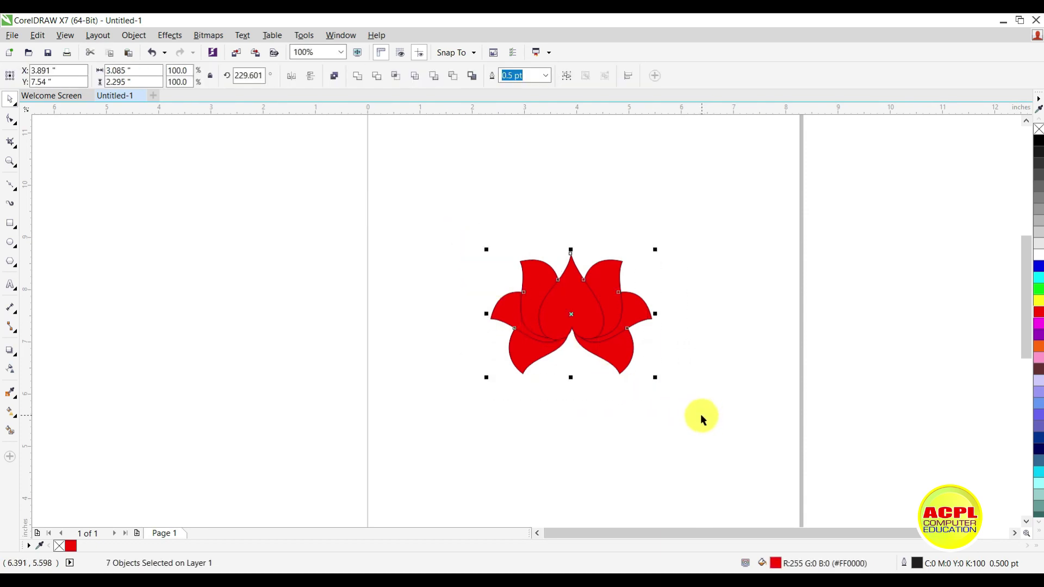
key("ctrl+g")
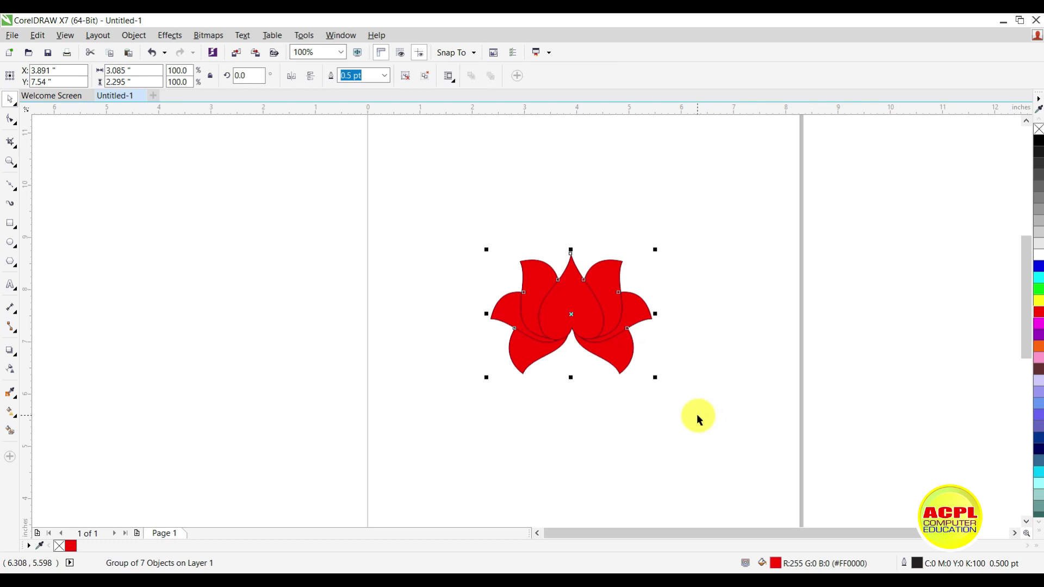